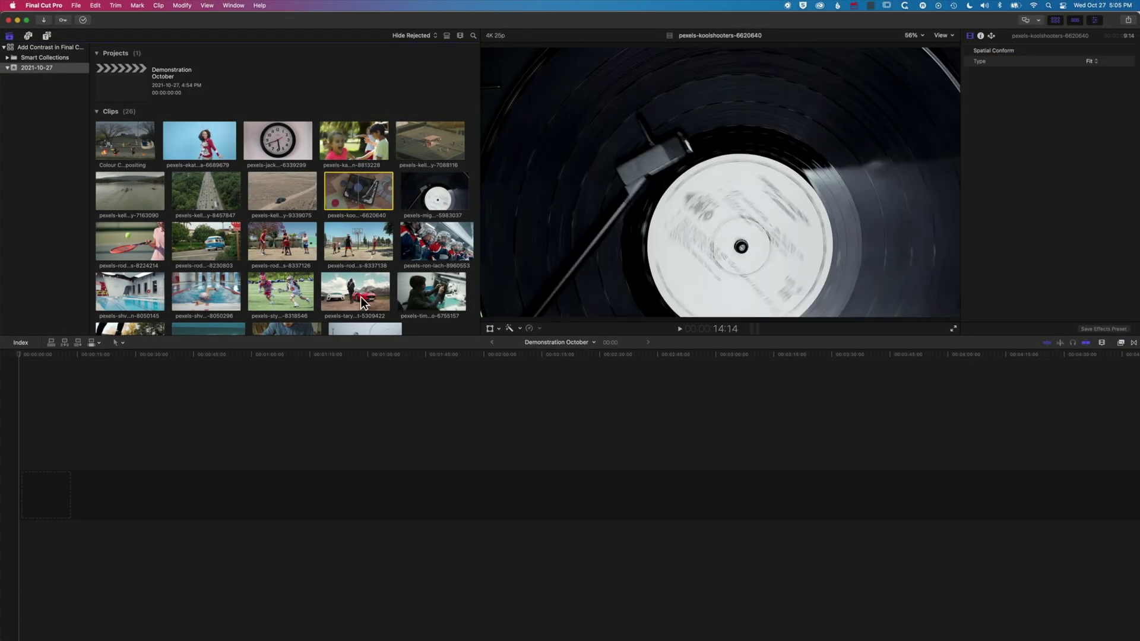
# Place clip pexels-taryn-elliott-5309422 on the empty timeline, fit it, and park the playhead near 2 seconds
pyautogui.moveTo(363, 303); pyautogui.dragTo(24, 447)
pyautogui.press('super+6')
pyautogui.hotkey('shift', 'z')
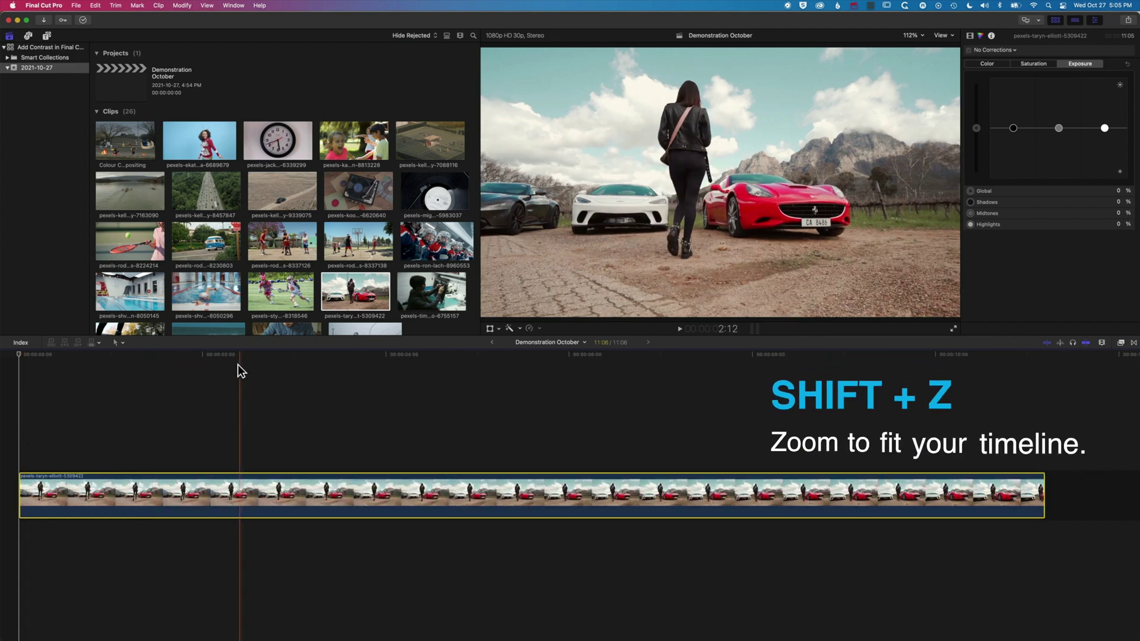
pyautogui.click(224, 363)
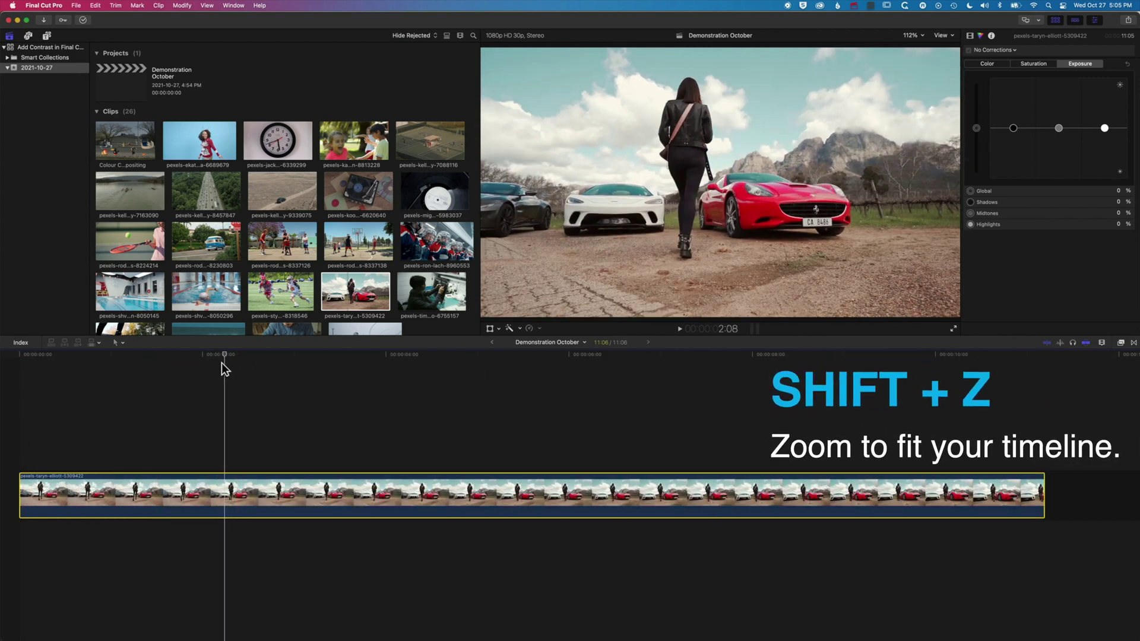
pyautogui.click(218, 364)
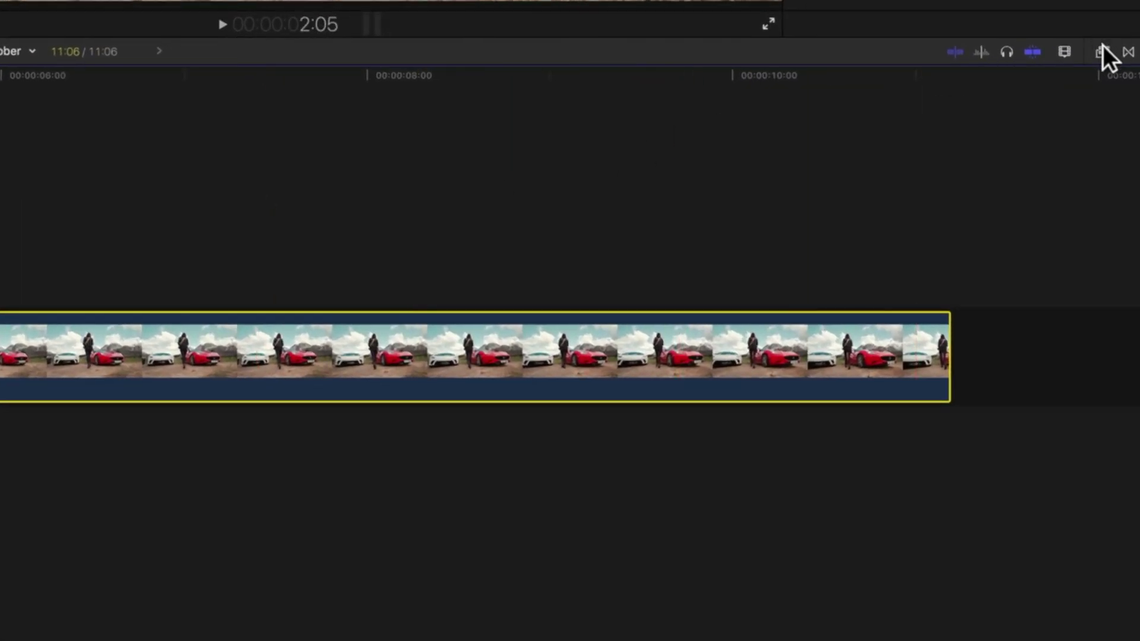
# Apply the Crisp Contrast effect from the Basics effects category to the car clip
pyautogui.click(1102, 48)
pyautogui.click(821, 216)
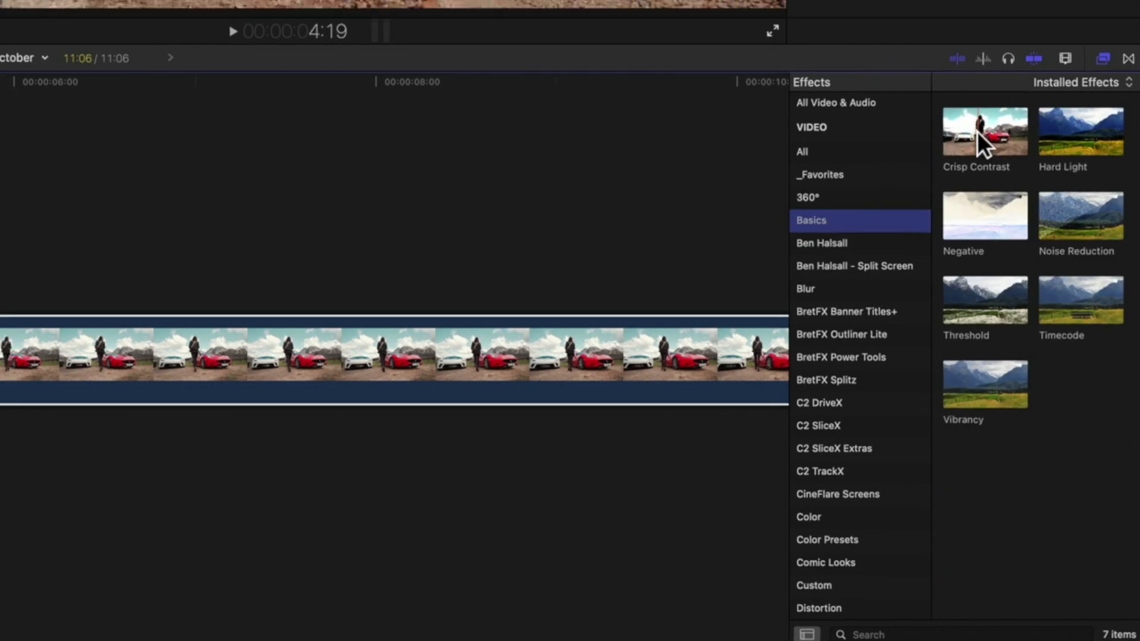
pyautogui.moveTo(977, 131); pyautogui.dragTo(0, 368)
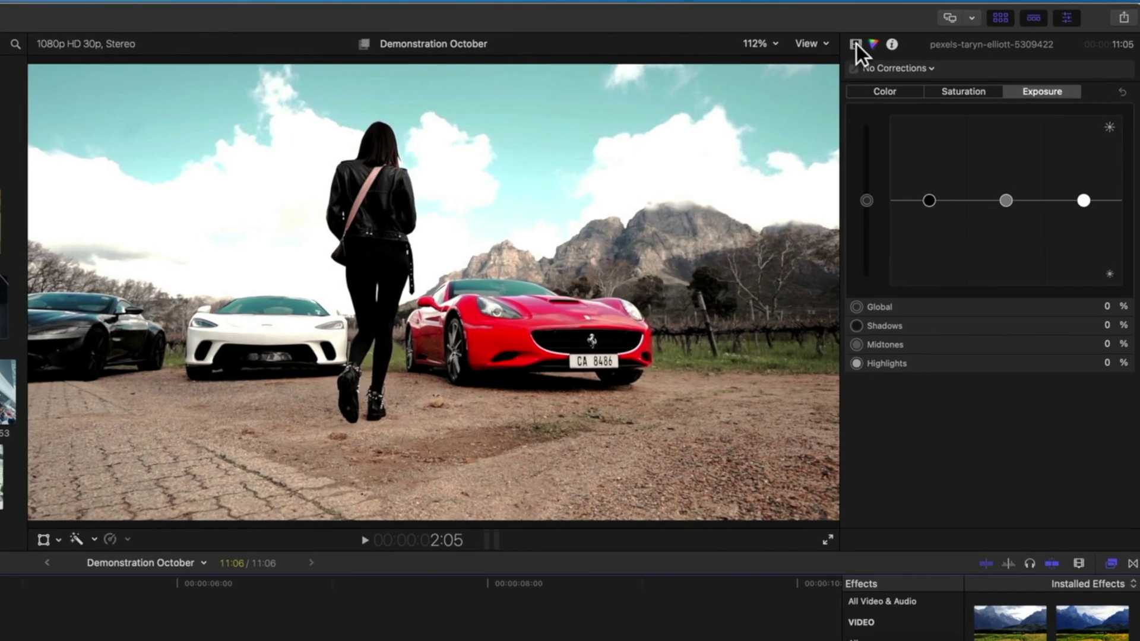
# Compare the Crisp Contrast Amount at 0, then return it to 100
pyautogui.click(855, 44)
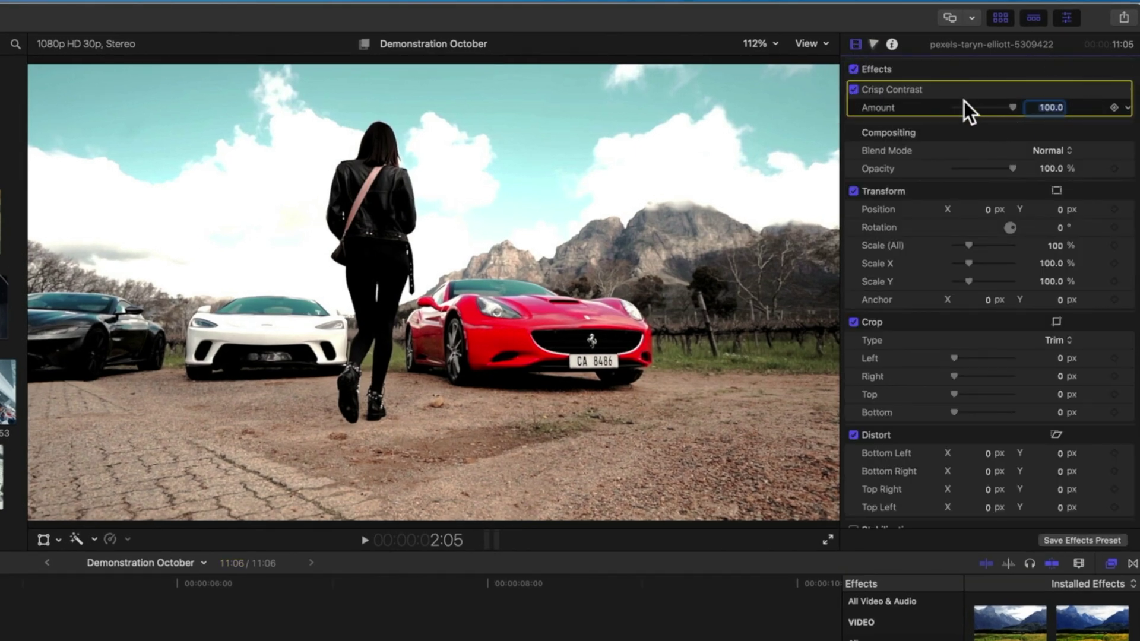
pyautogui.moveTo(1014, 107)
pyautogui.mouseDown()
pyautogui.moveTo(940, 107)
pyautogui.moveTo(993, 105)
pyautogui.mouseUp()
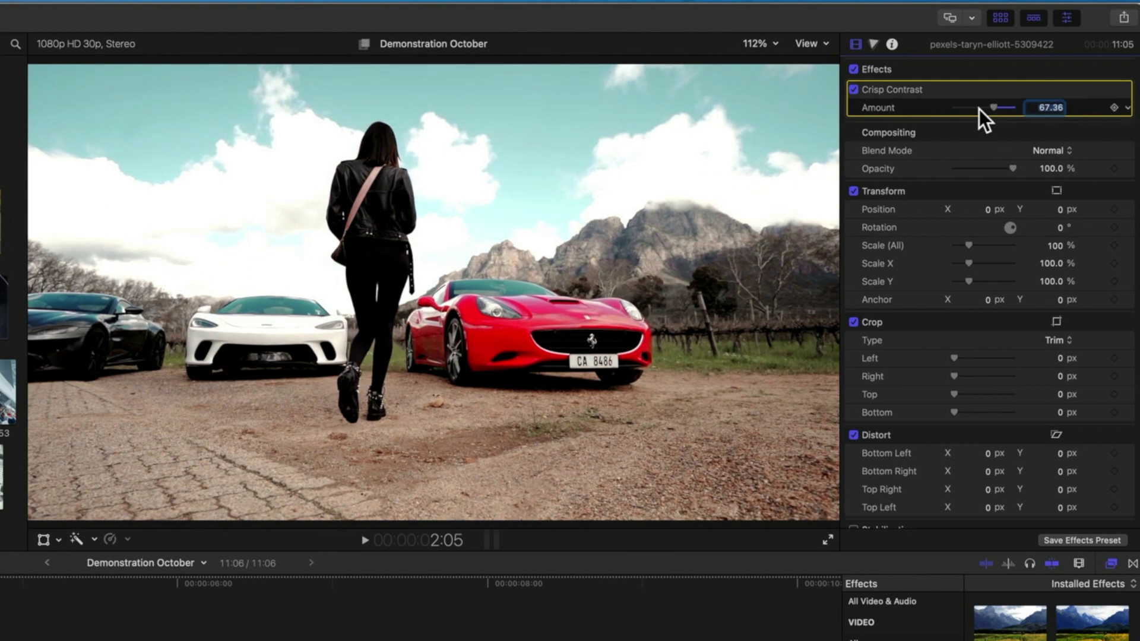
pyautogui.moveTo(995, 106); pyautogui.dragTo(1027, 106)
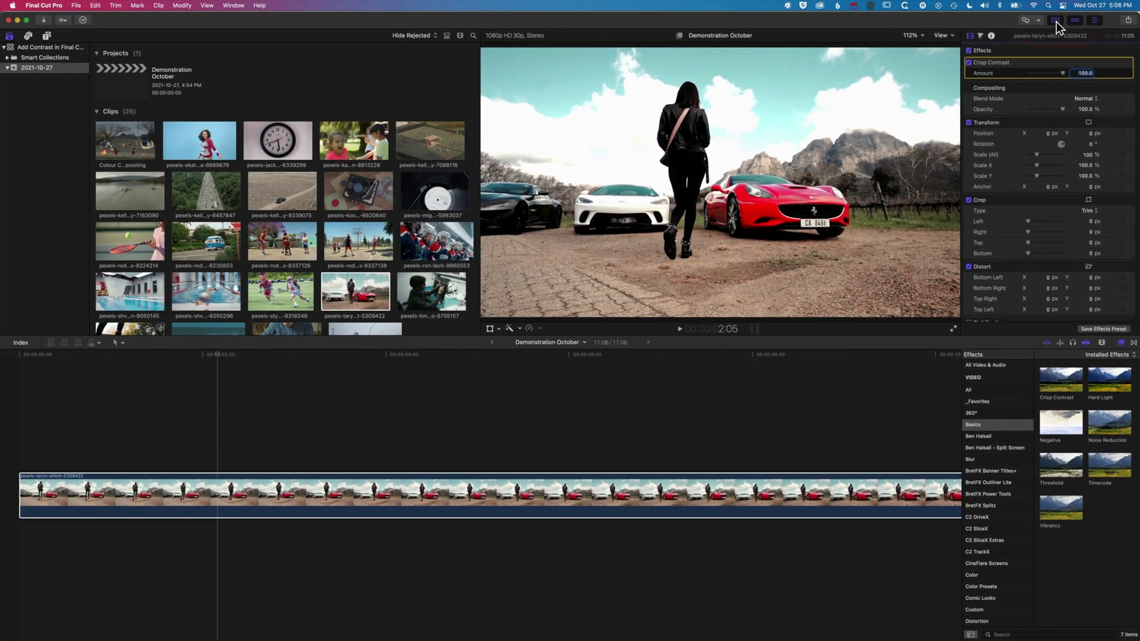
# Hide the media browser and show the video scopes beside the viewer
pyautogui.click(1056, 21)
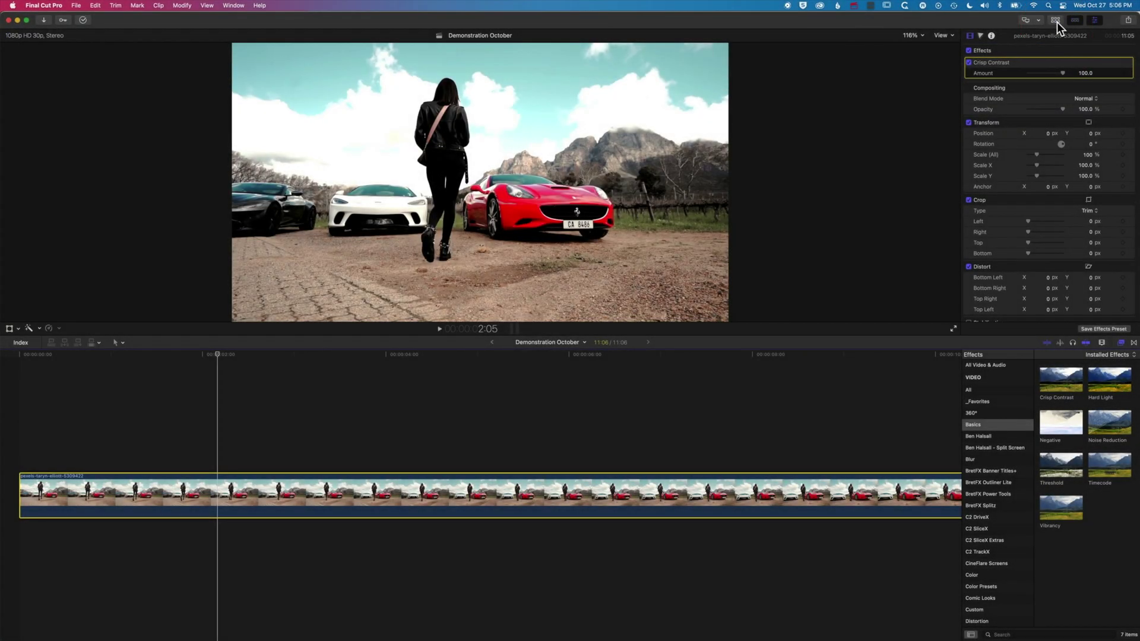
pyautogui.click(952, 35)
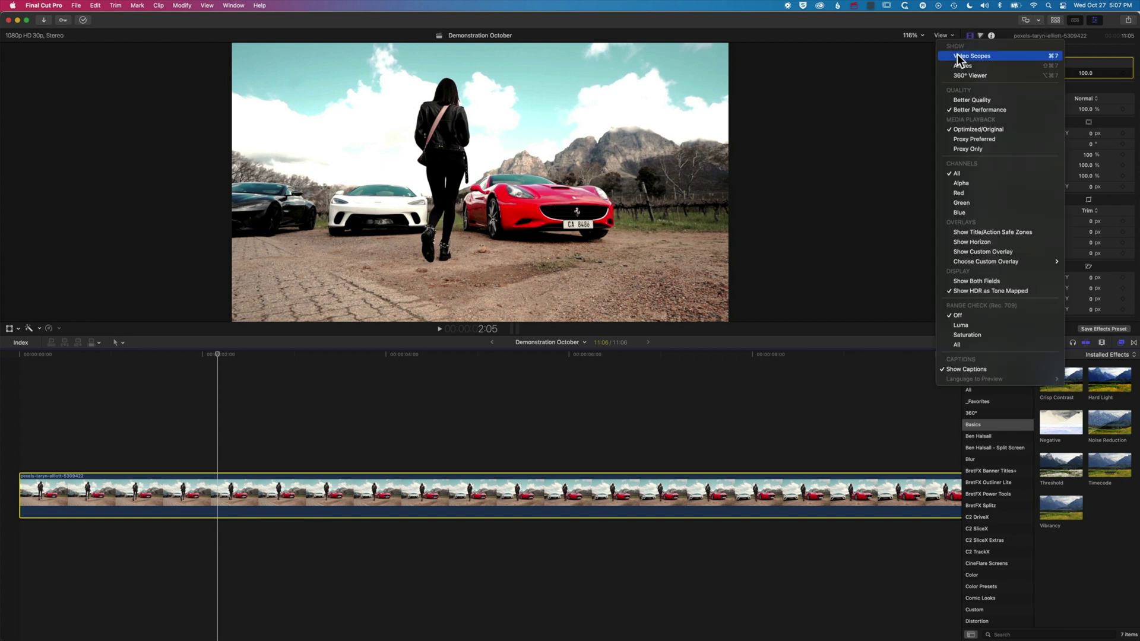
pyautogui.click(958, 56)
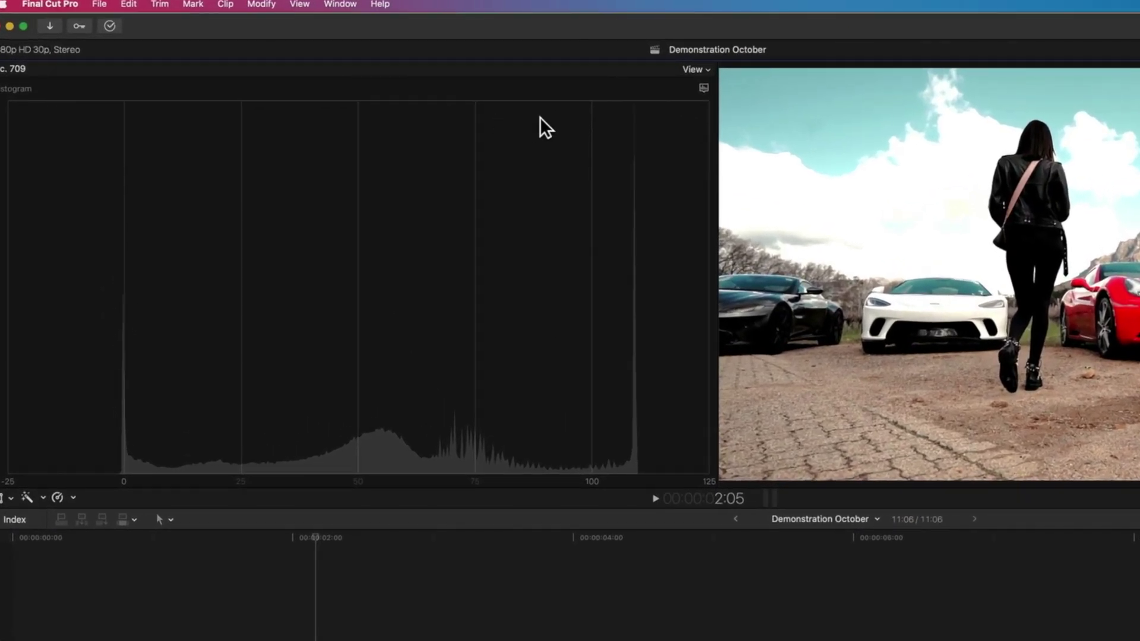
# Switch the video scope to a Vectorscope
pyautogui.click(703, 88)
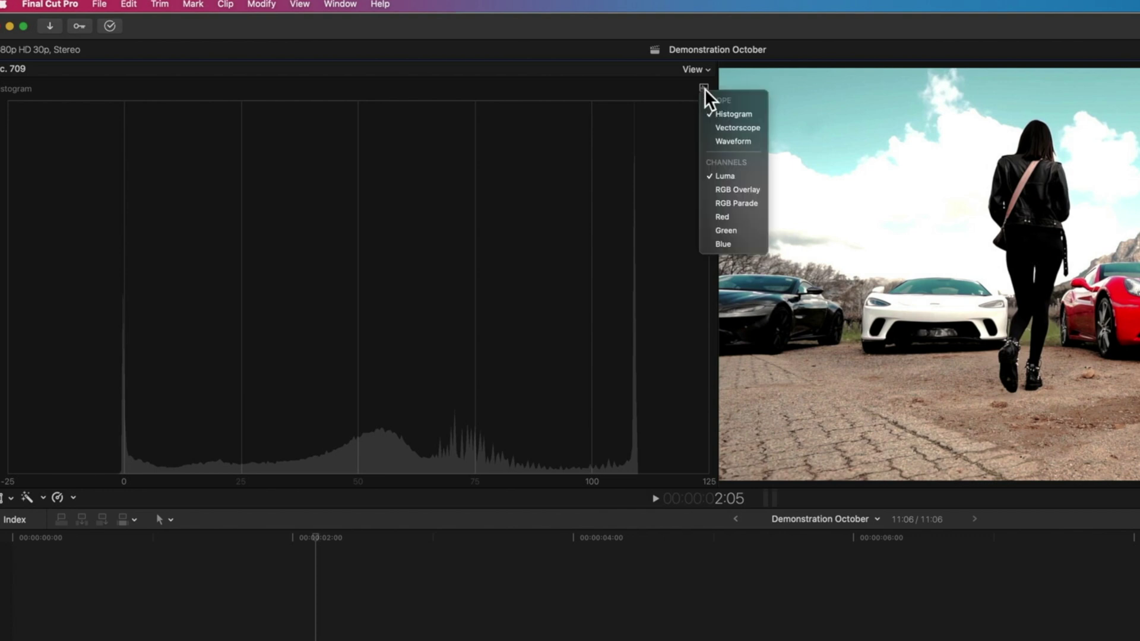
pyautogui.click(719, 124)
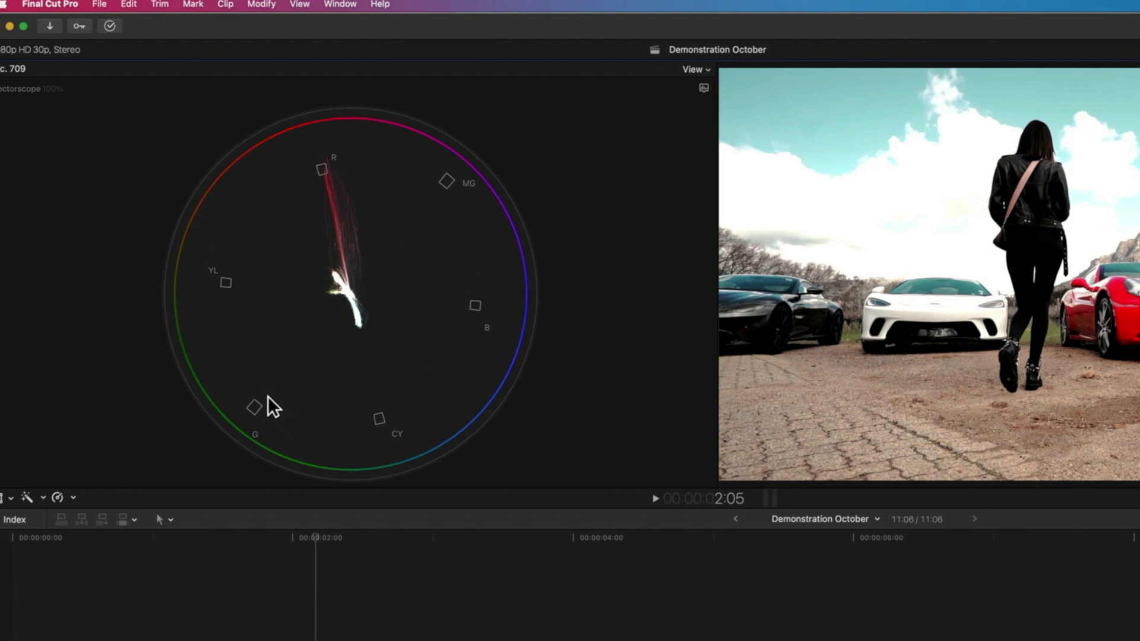
pyautogui.click(703, 88)
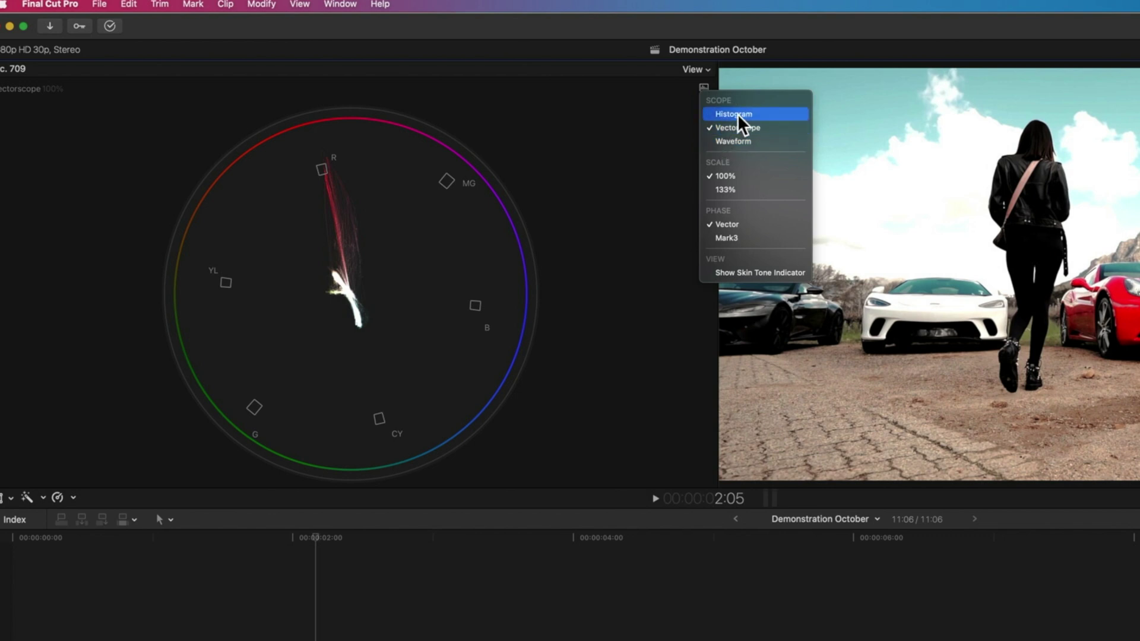
# Compare the luma Waveform with the Histogram, ending on the Histogram scope
pyautogui.click(726, 113)
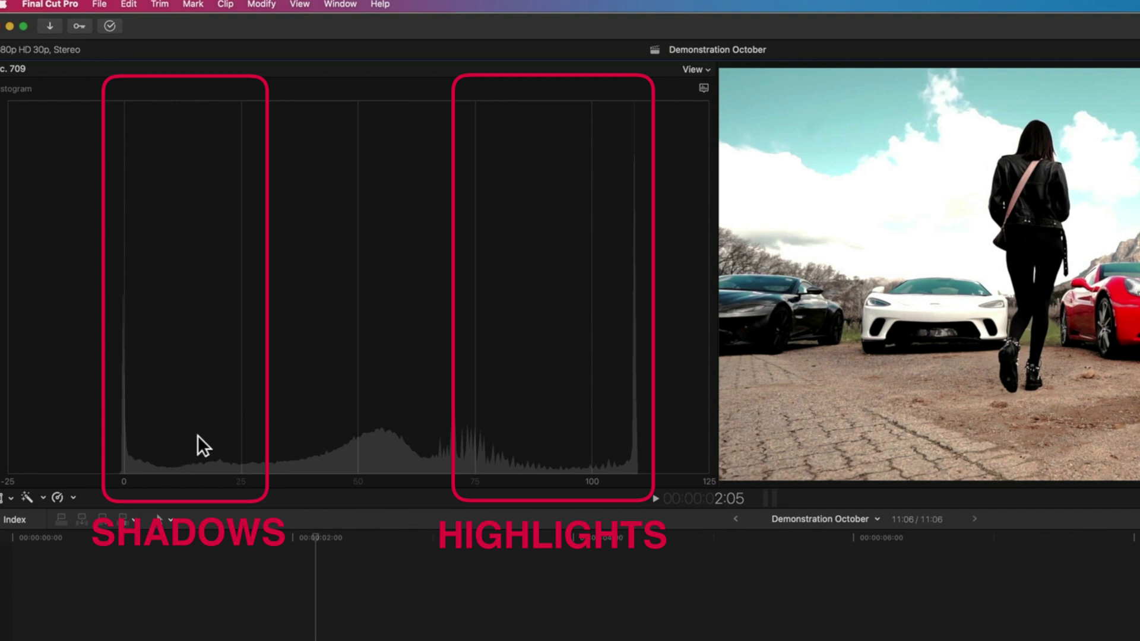
pyautogui.click(705, 88)
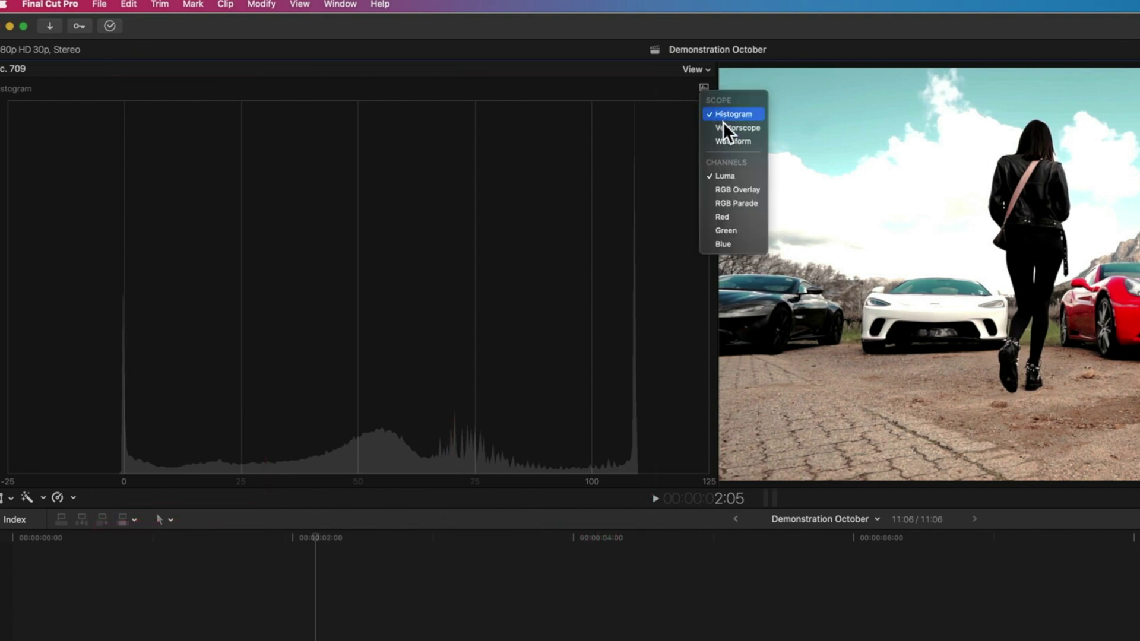
pyautogui.click(728, 140)
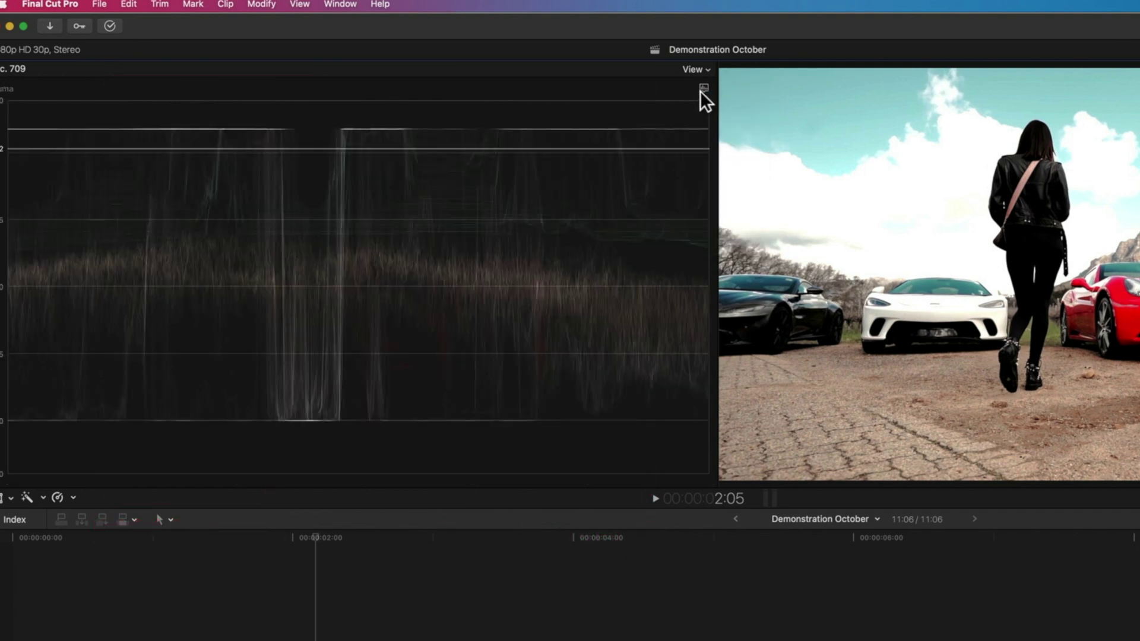
pyautogui.click(704, 88)
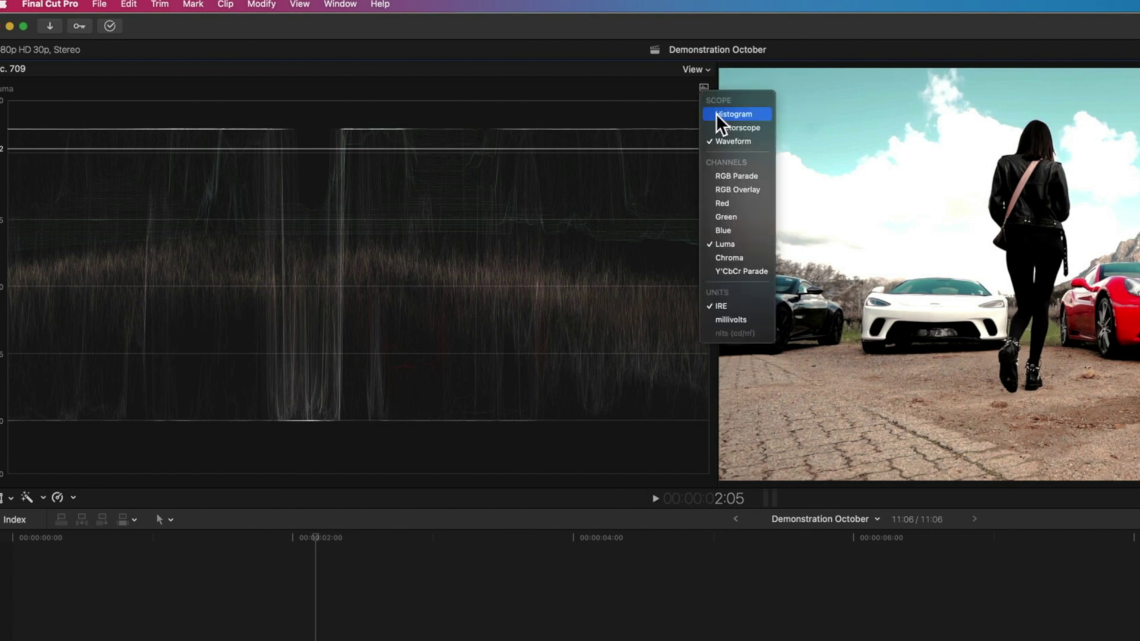
pyautogui.click(735, 114)
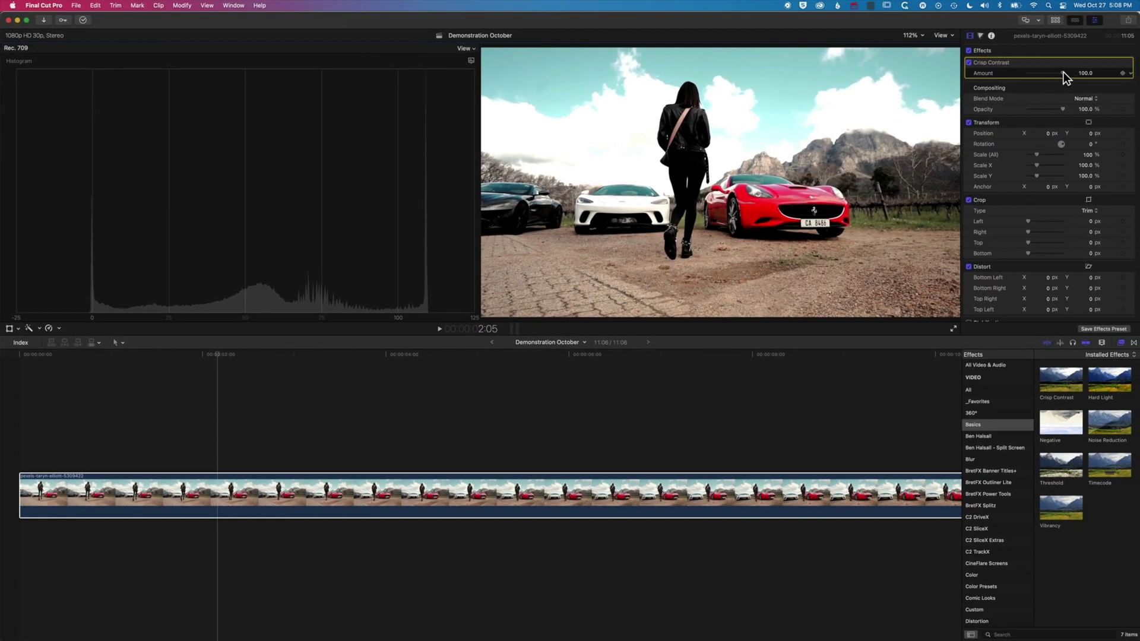
pyautogui.moveTo(1062, 72); pyautogui.dragTo(1028, 72)
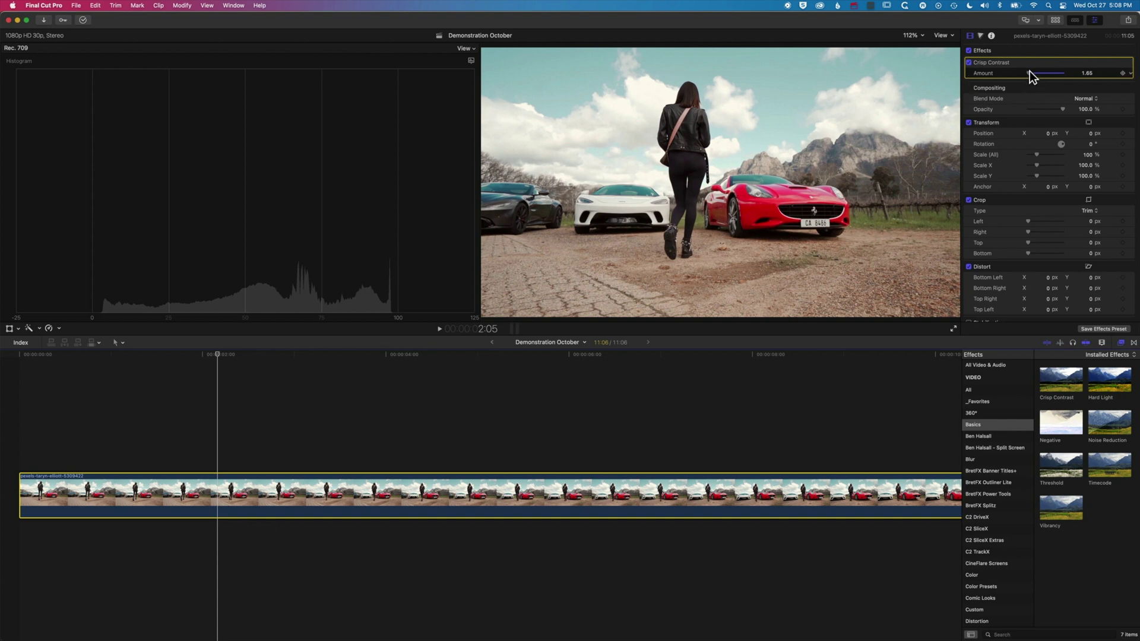
pyautogui.moveTo(1030, 72); pyautogui.dragTo(1031, 71)
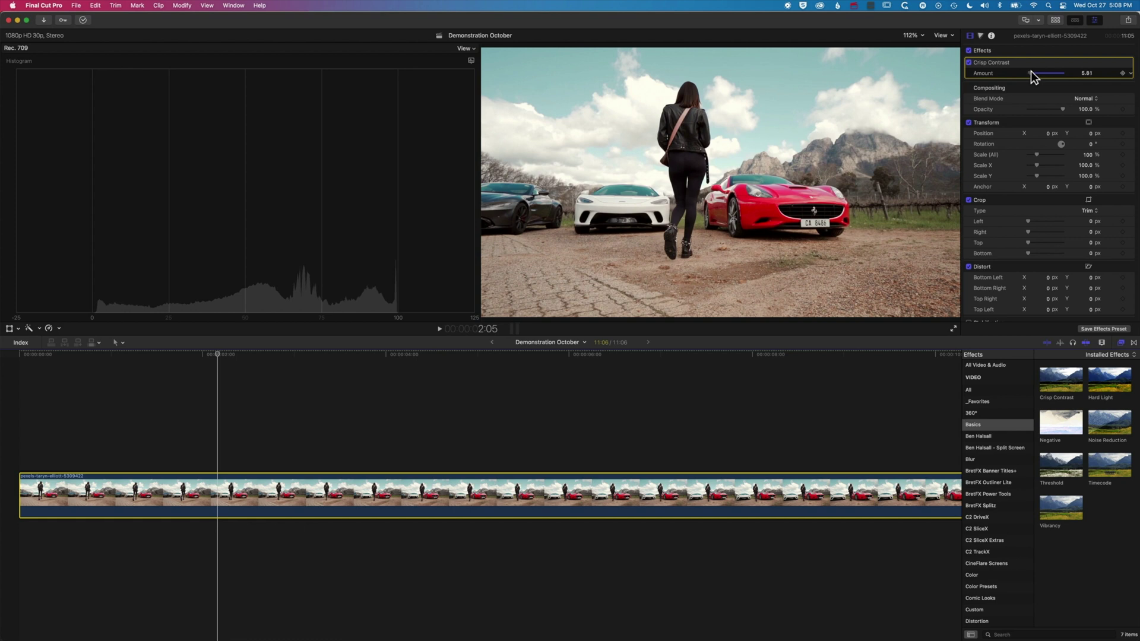
pyautogui.moveTo(1031, 70); pyautogui.dragTo(1046, 73)
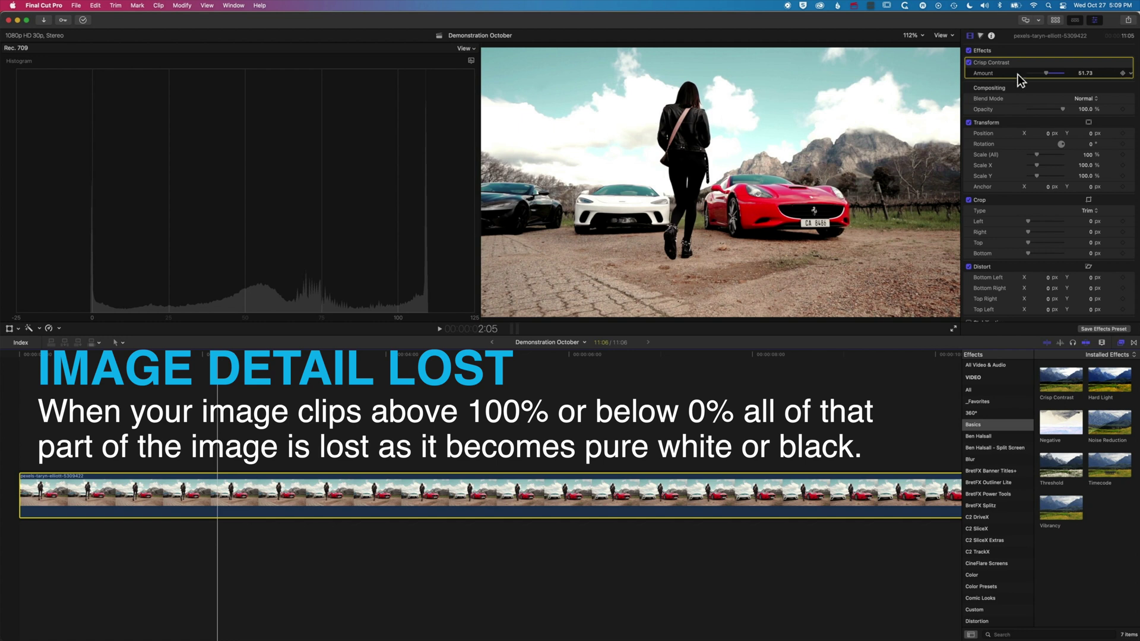
pyautogui.moveTo(1046, 72)
pyautogui.mouseDown()
pyautogui.moveTo(1028, 72)
pyautogui.moveTo(1068, 72)
pyautogui.mouseUp()
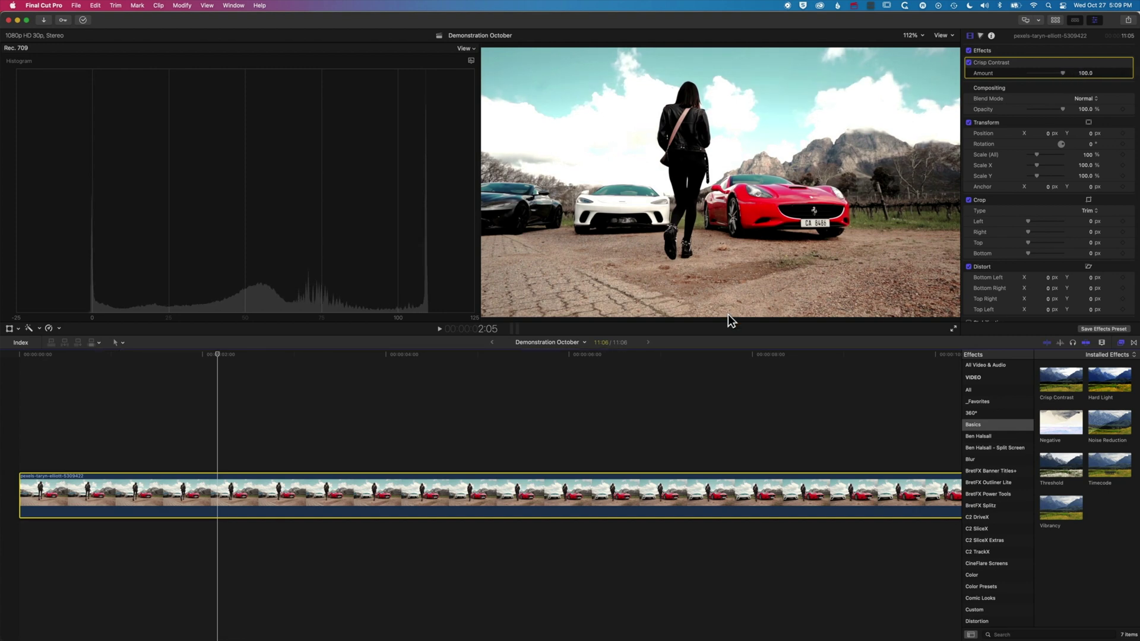
# Option-drag a copy of the car clip above the original and delete its Crisp Contrast effect
pyautogui.click(539, 355)
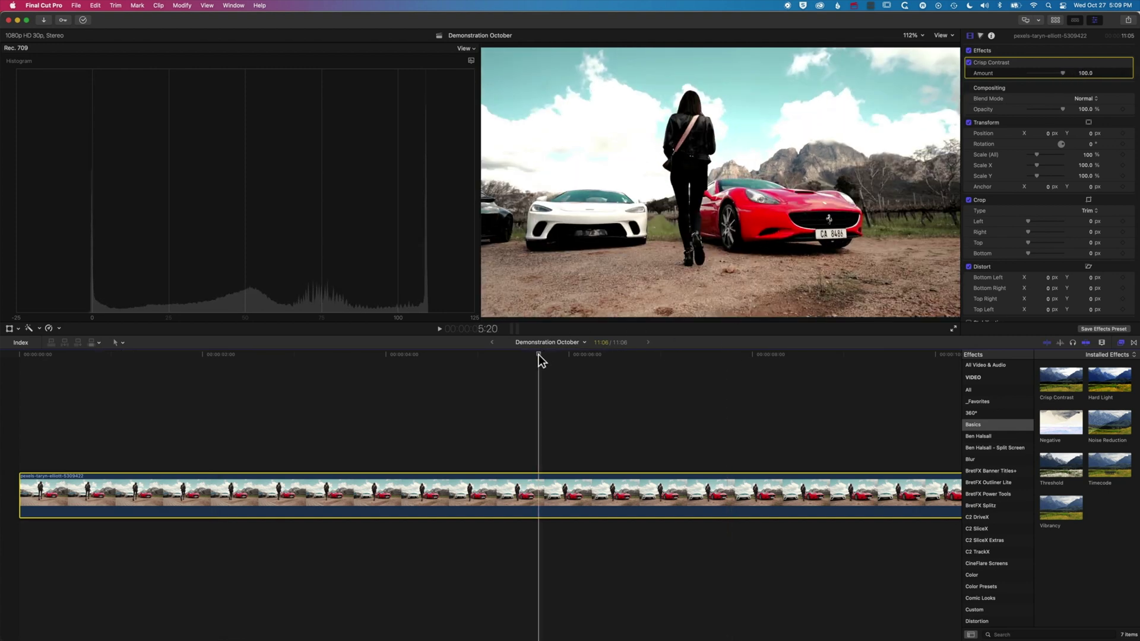
pyautogui.press('super+minus')
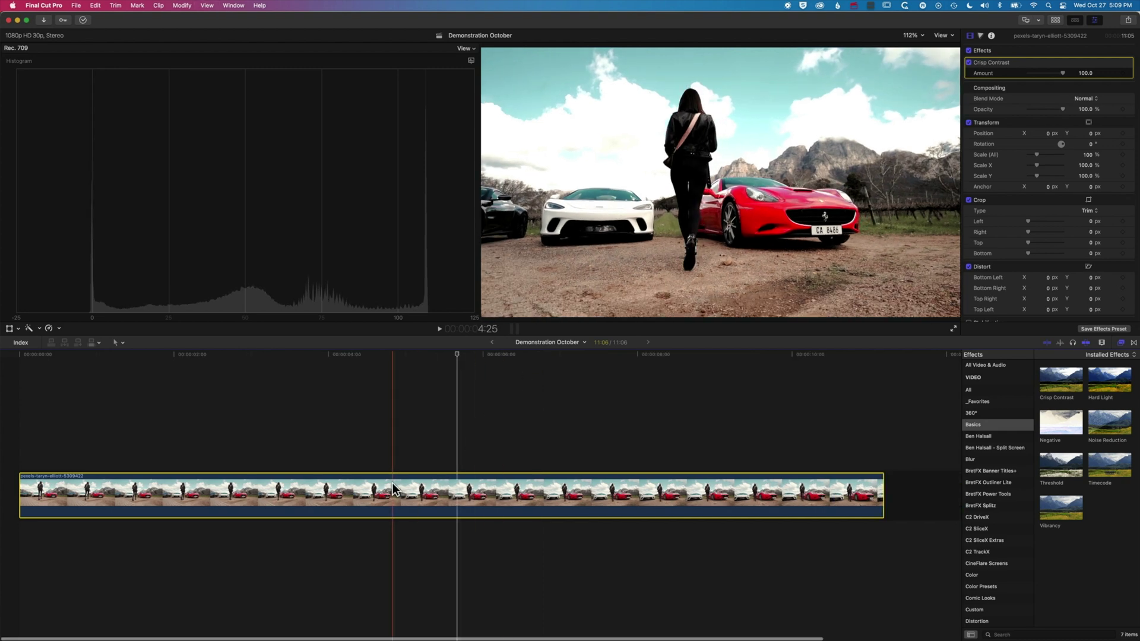
pyautogui.moveTo(384, 499); pyautogui.dragTo(380, 444)
pyautogui.press('super+7')
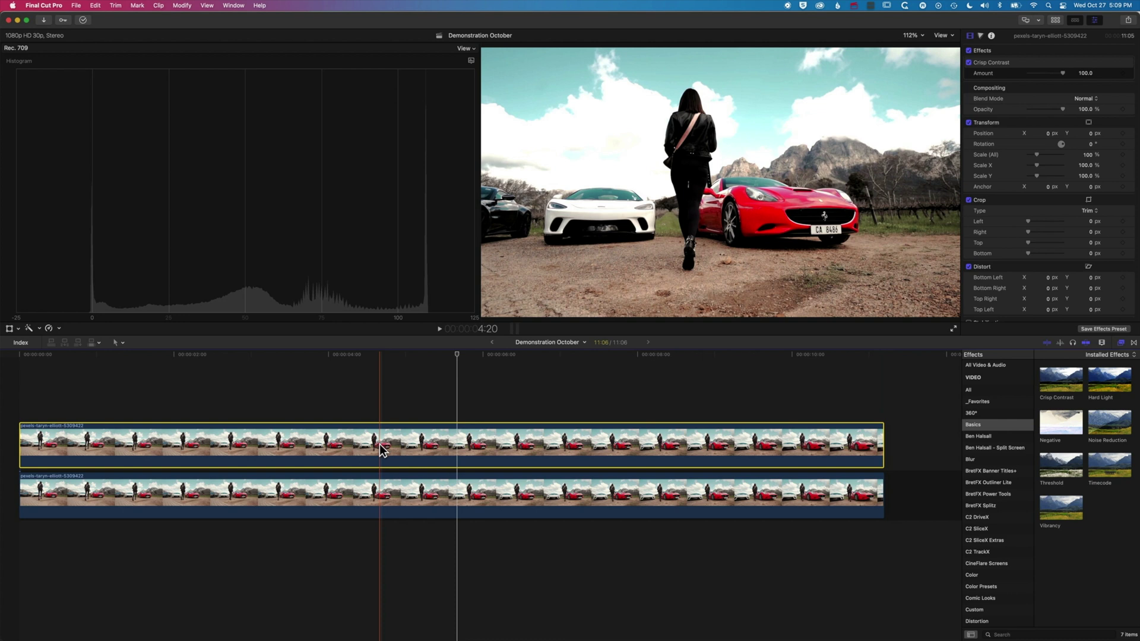
pyautogui.click(1005, 61)
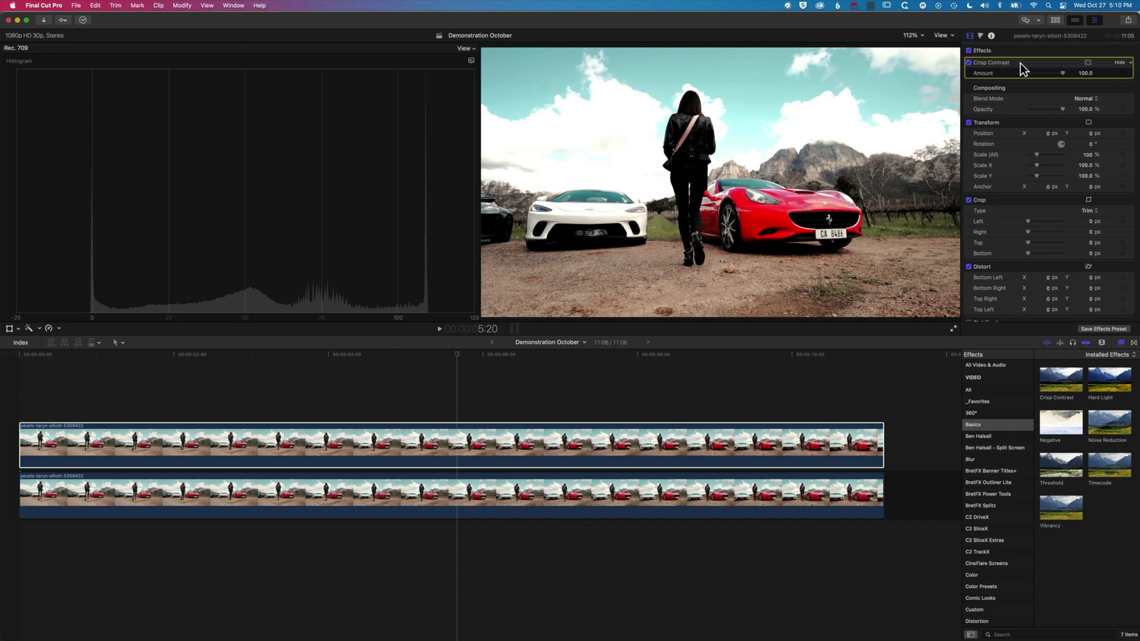
pyautogui.press('Delete')
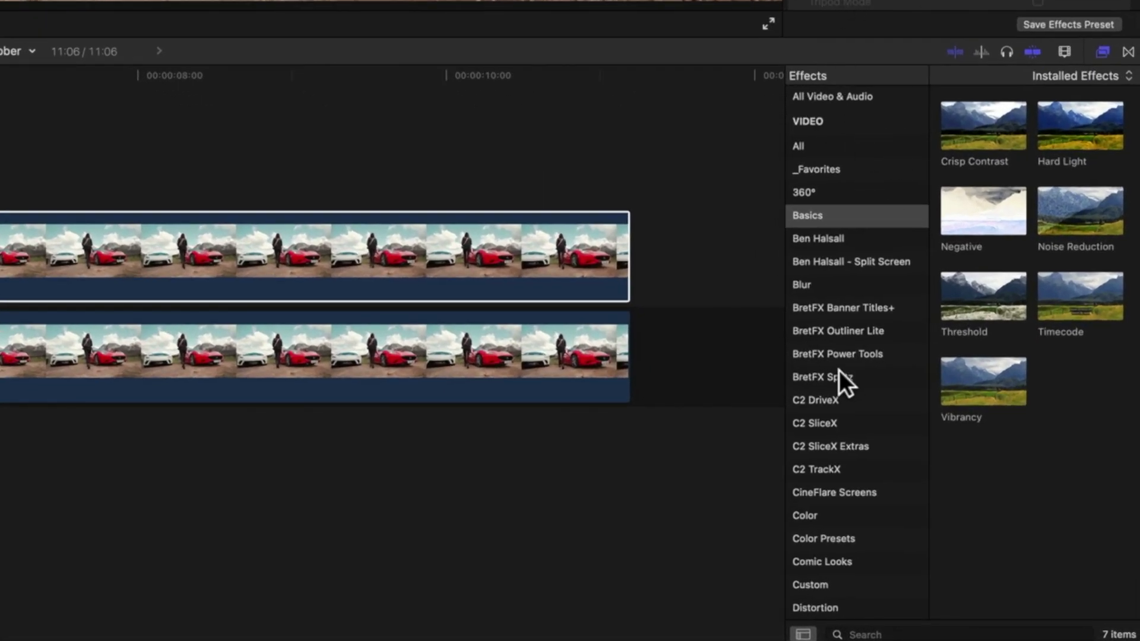
# Show the Color Presets effects and preview the Contrast preset on the upper clip
pyautogui.click(844, 544)
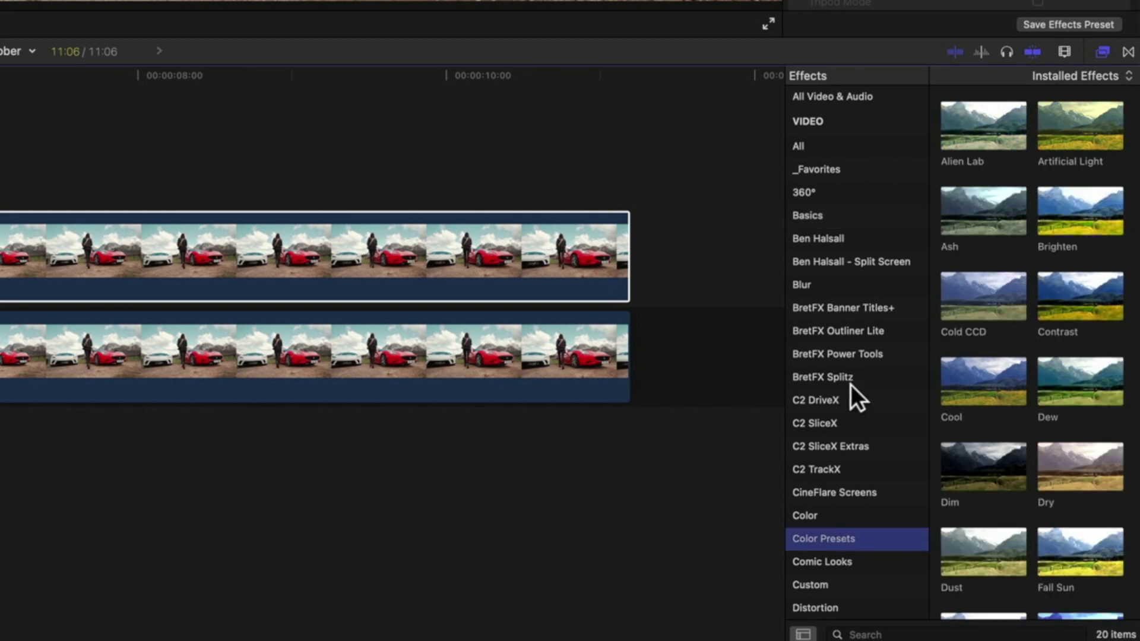
pyautogui.click(1102, 293)
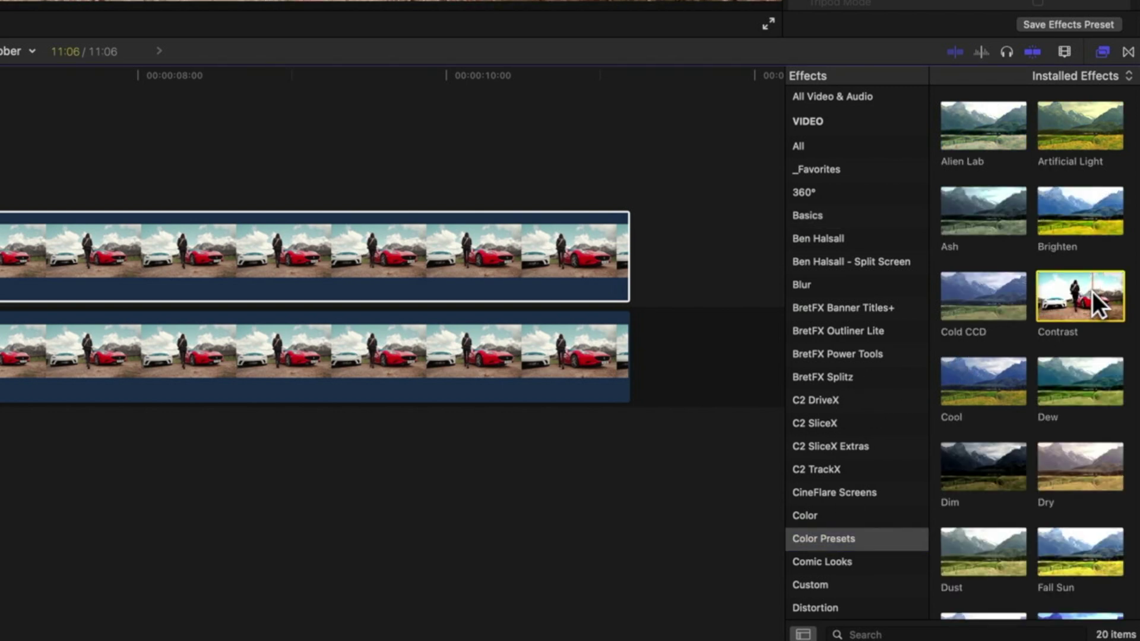
pyautogui.moveTo(1092, 292); pyautogui.dragTo(201, 266)
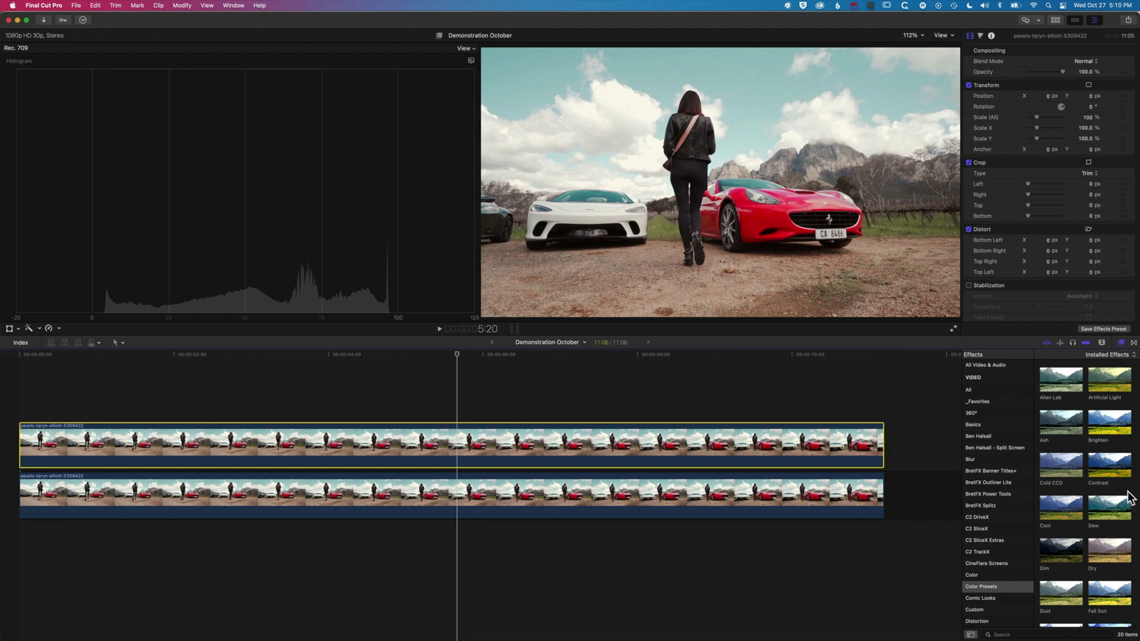
# Apply the Contrast preset (Shadows -33%, Highlights 55%) to the upper clip and view its exposure controls
pyautogui.moveTo(1110, 472); pyautogui.dragTo(643, 445)
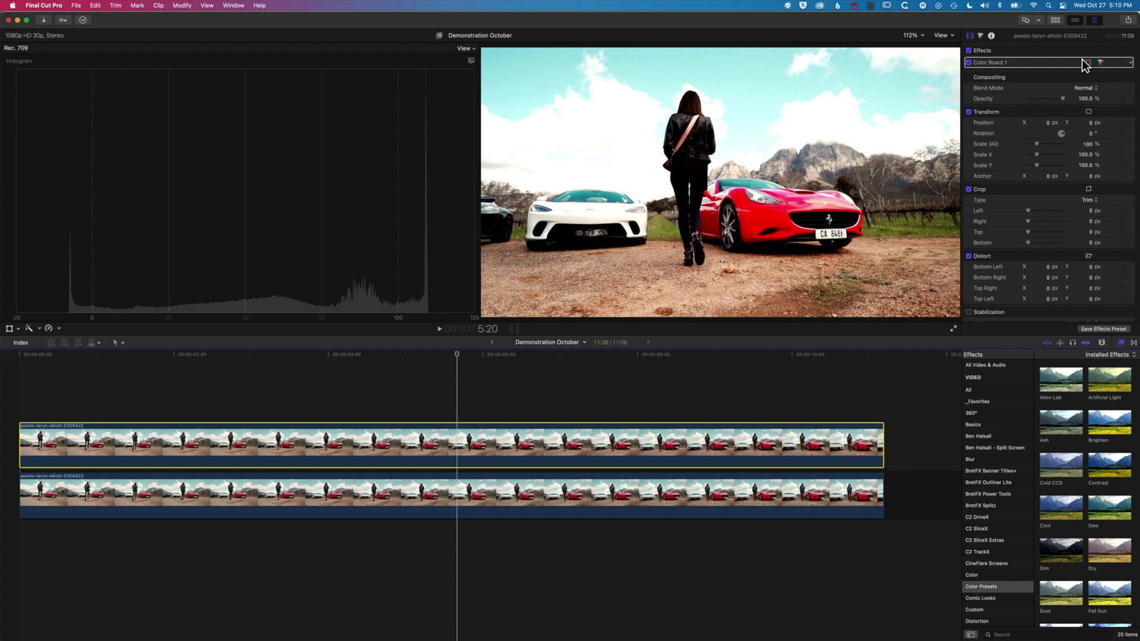
pyautogui.click(1101, 62)
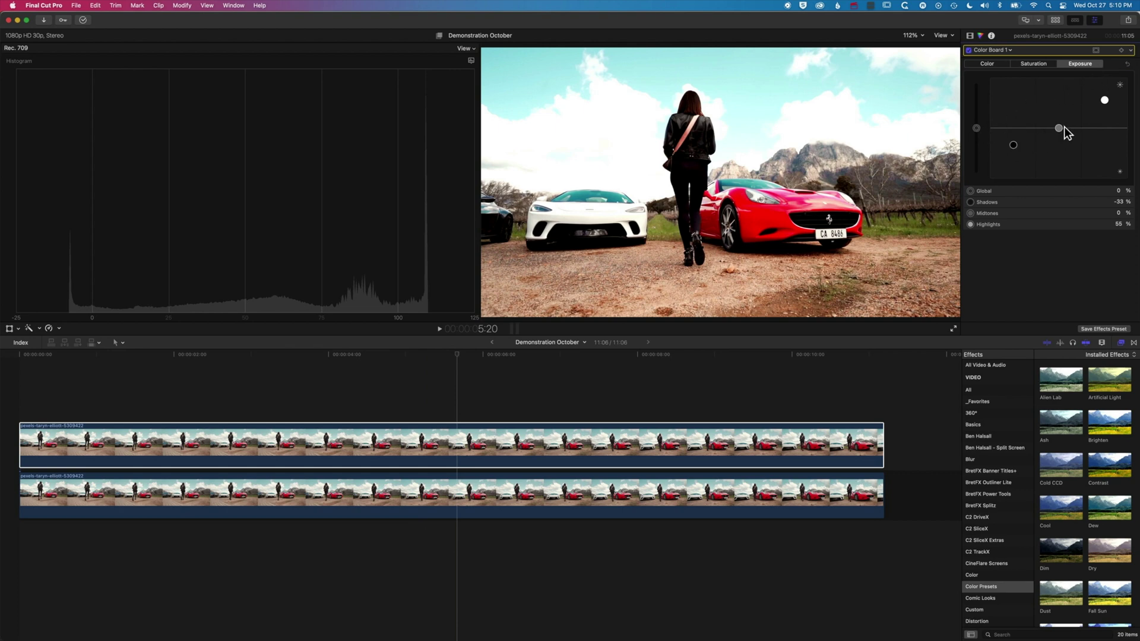
pyautogui.moveTo(975, 128)
pyautogui.mouseDown()
pyautogui.moveTo(977, 111)
pyautogui.moveTo(974, 128)
pyautogui.mouseUp()
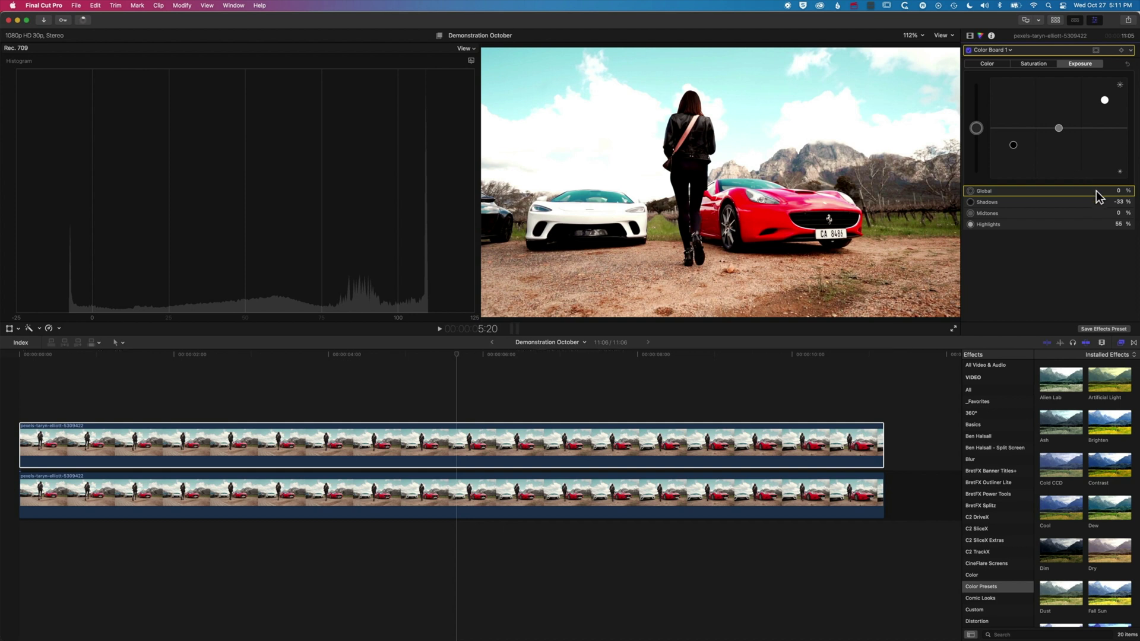
# Set the upper clip's exposure to Shadows -86%, Midtones 18%, Highlights 100%
pyautogui.click(1013, 146)
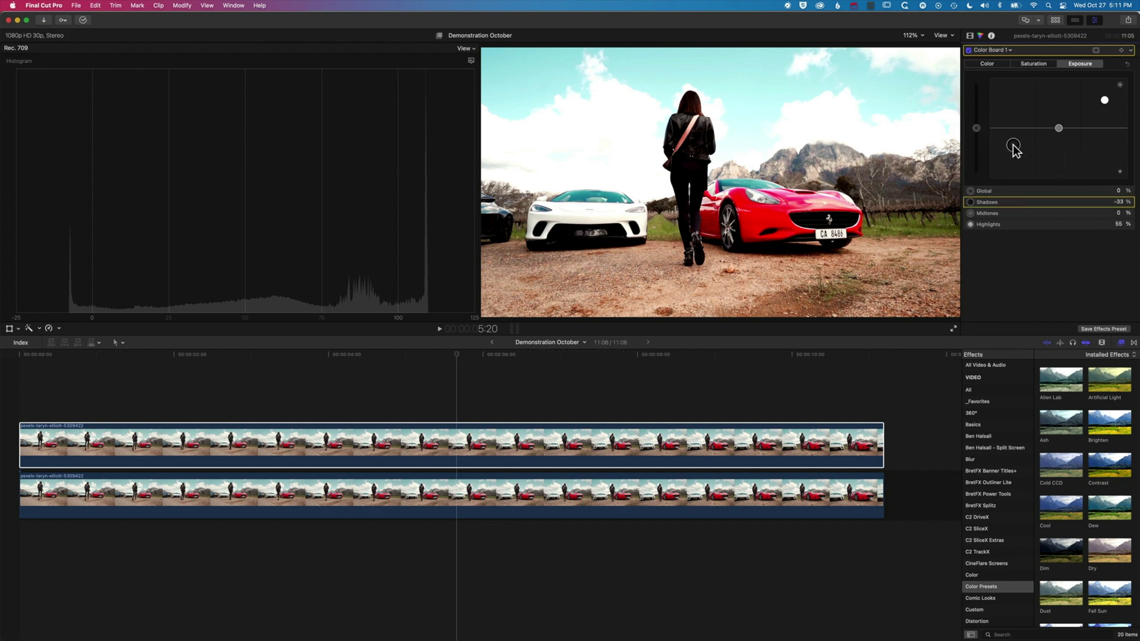
pyautogui.moveTo(1013, 146); pyautogui.dragTo(1014, 166)
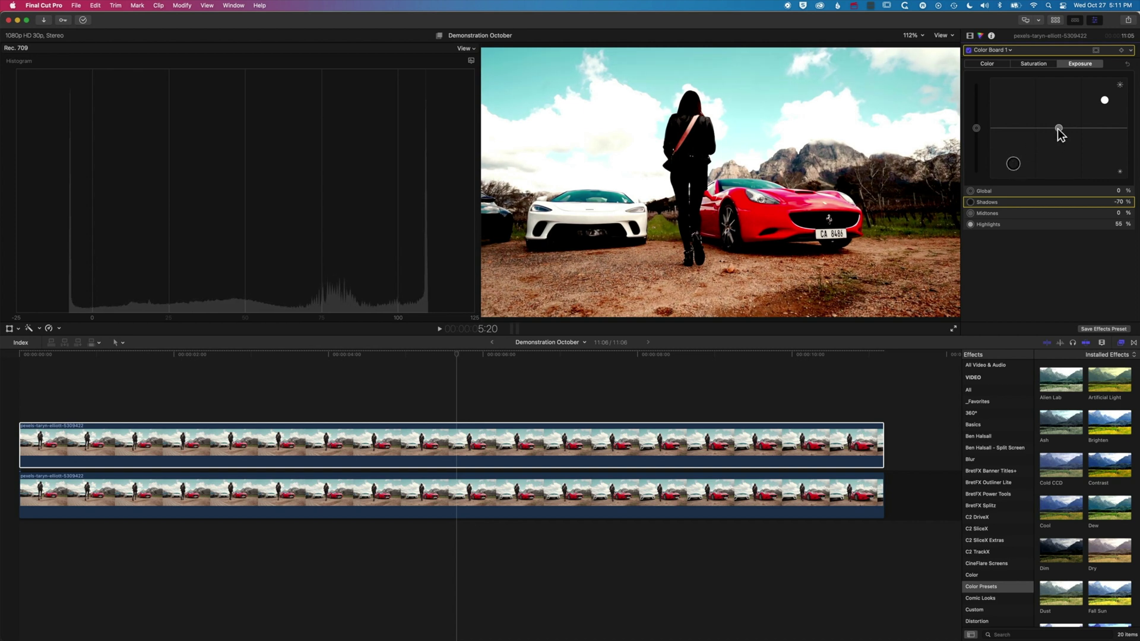
pyautogui.click(1058, 128)
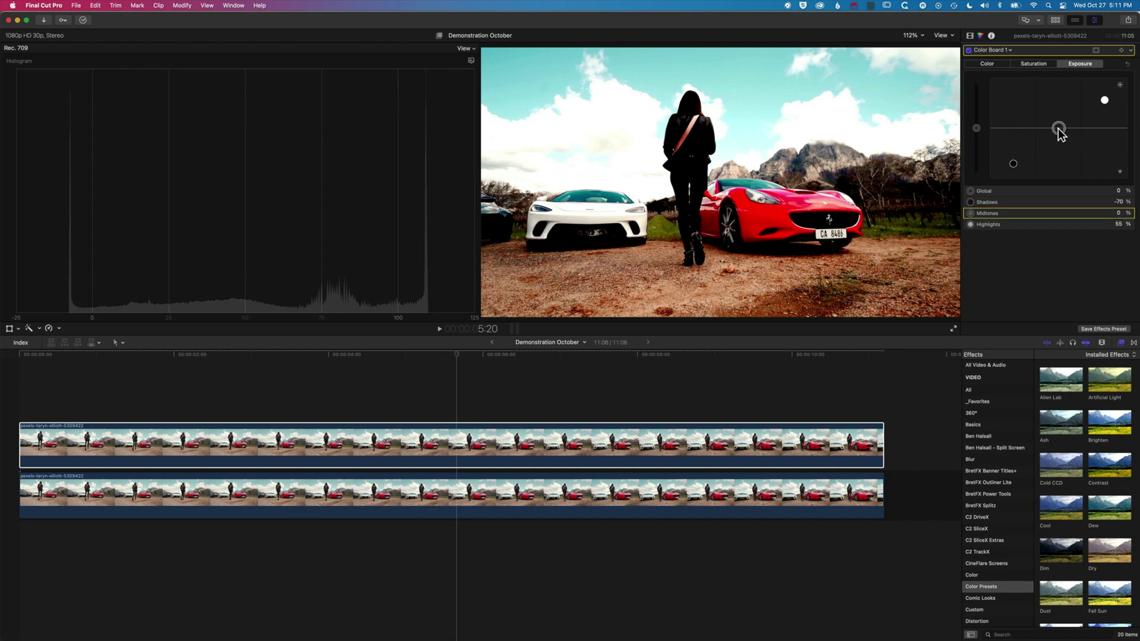
pyautogui.moveTo(1057, 130); pyautogui.dragTo(1053, 181)
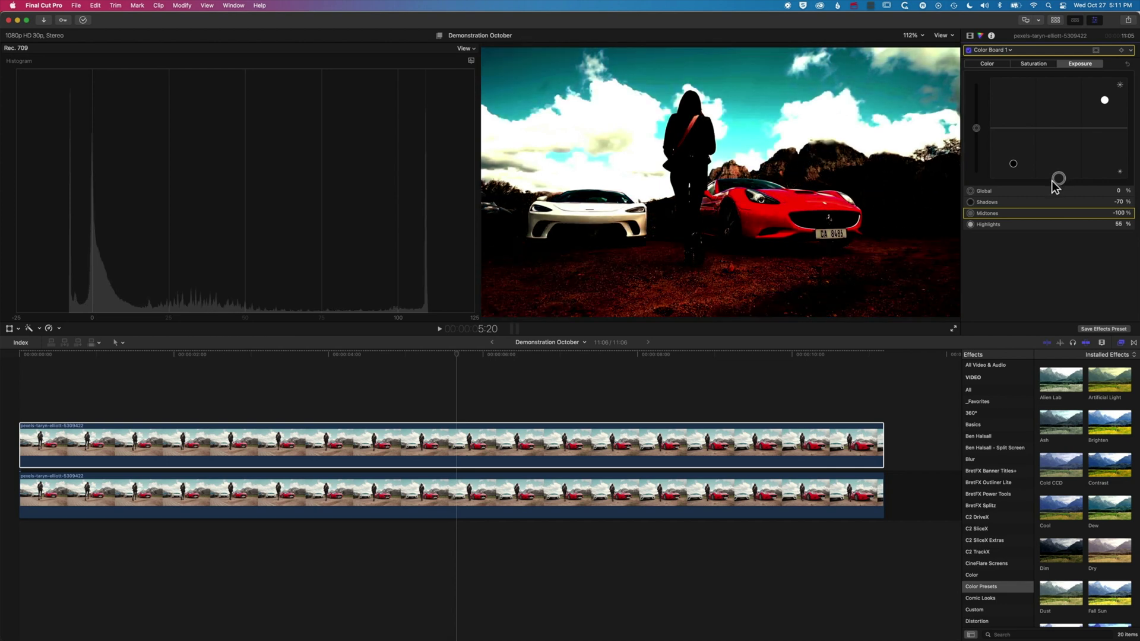
pyautogui.moveTo(1051, 181); pyautogui.dragTo(1059, 137)
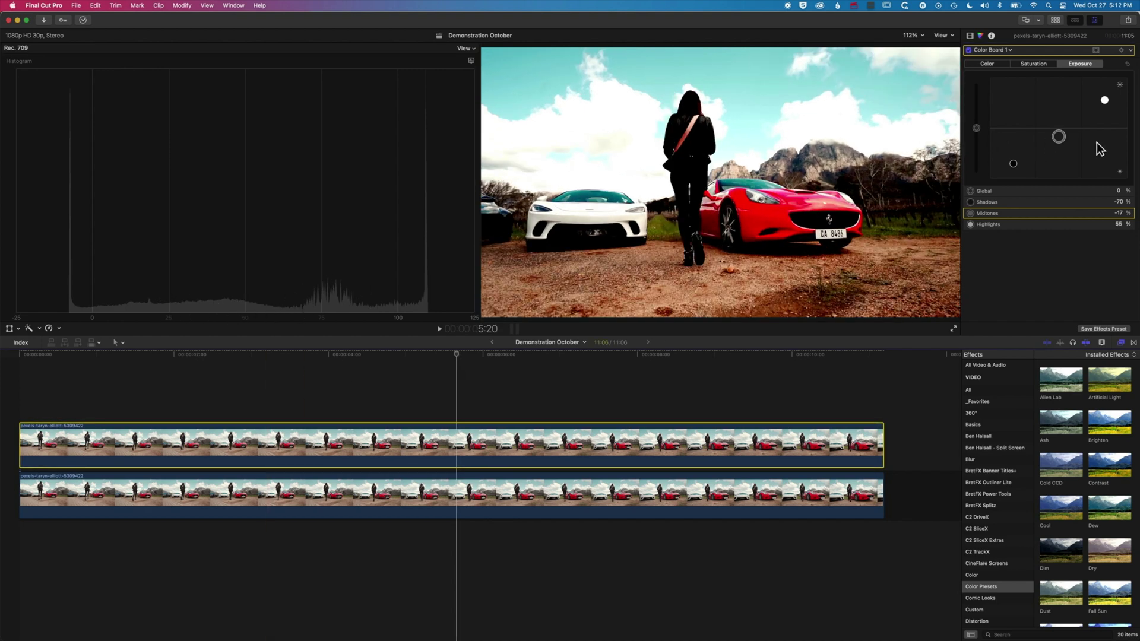
pyautogui.moveTo(1063, 137)
pyautogui.mouseDown()
pyautogui.moveTo(1059, 146)
pyautogui.moveTo(1054, 130)
pyautogui.moveTo(1058, 144)
pyautogui.mouseUp()
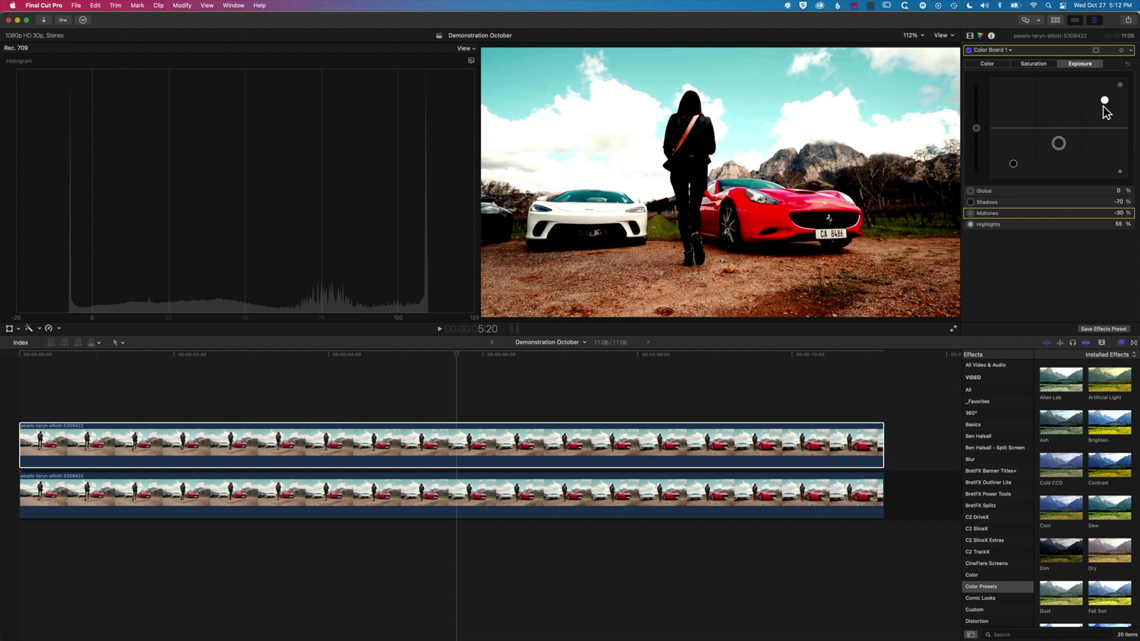
pyautogui.click(1104, 101)
pyautogui.moveTo(1104, 101); pyautogui.dragTo(1104, 78)
pyautogui.moveTo(1057, 143); pyautogui.dragTo(1059, 118)
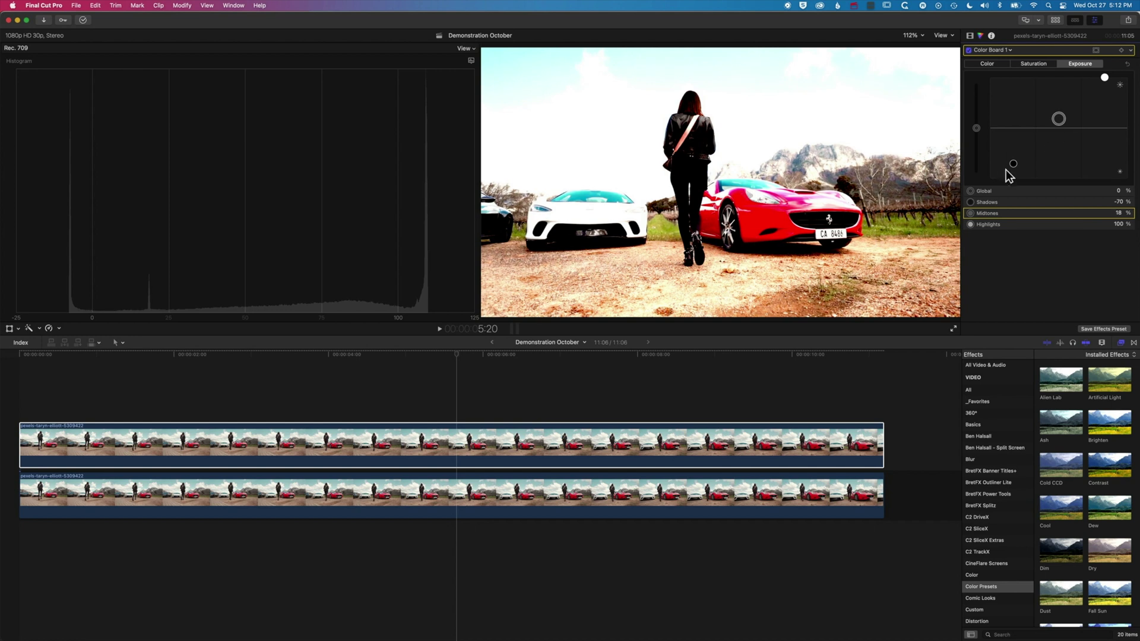
pyautogui.moveTo(1013, 163); pyautogui.dragTo(1013, 172)
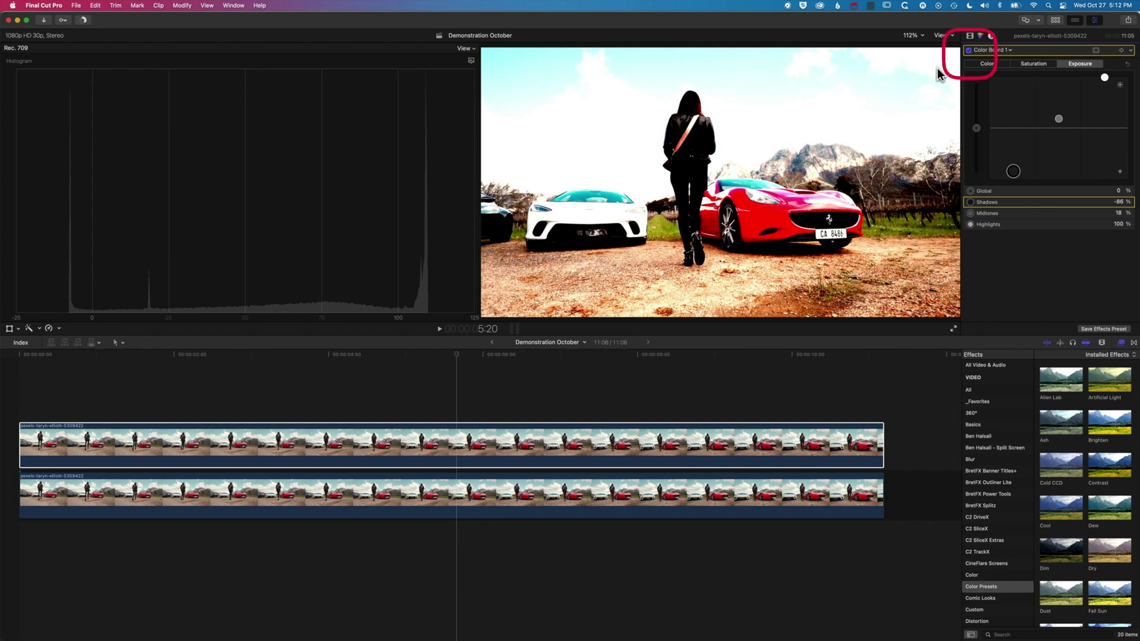
pyautogui.click(969, 50)
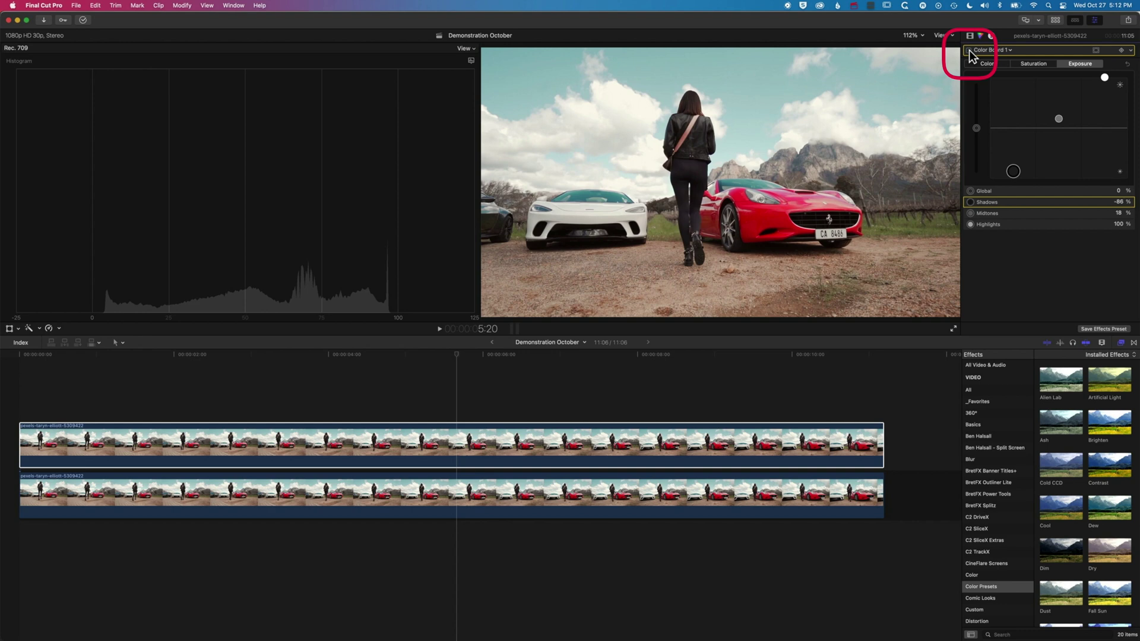
pyautogui.click(969, 50)
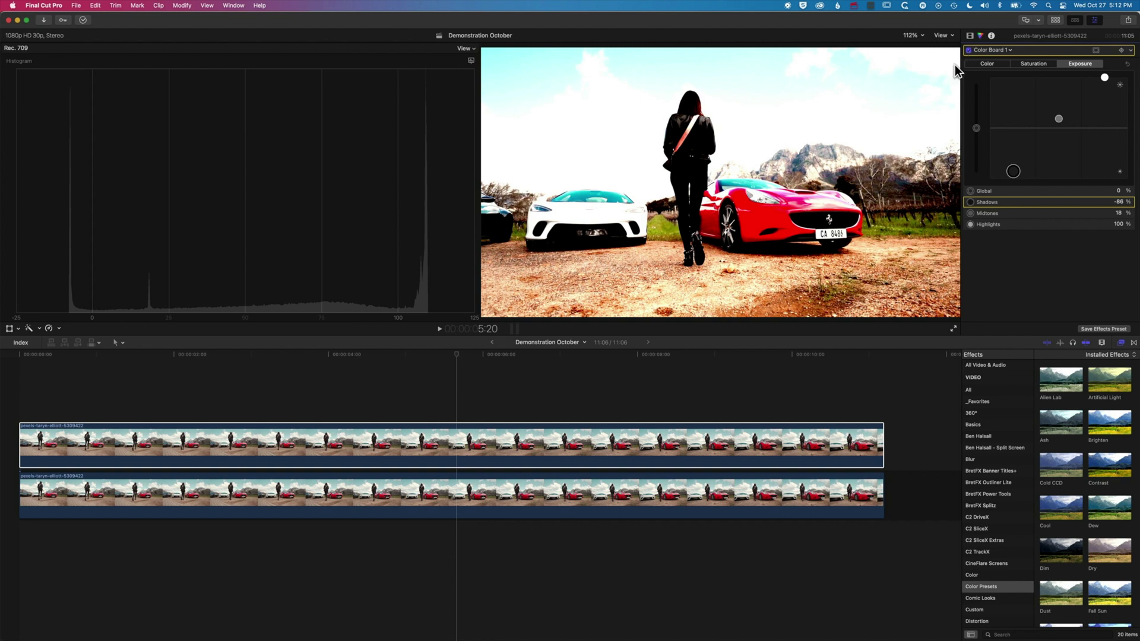
# Toggle the graded upper clip off and on with V to compare, leaving it disabled
pyautogui.click(391, 451)
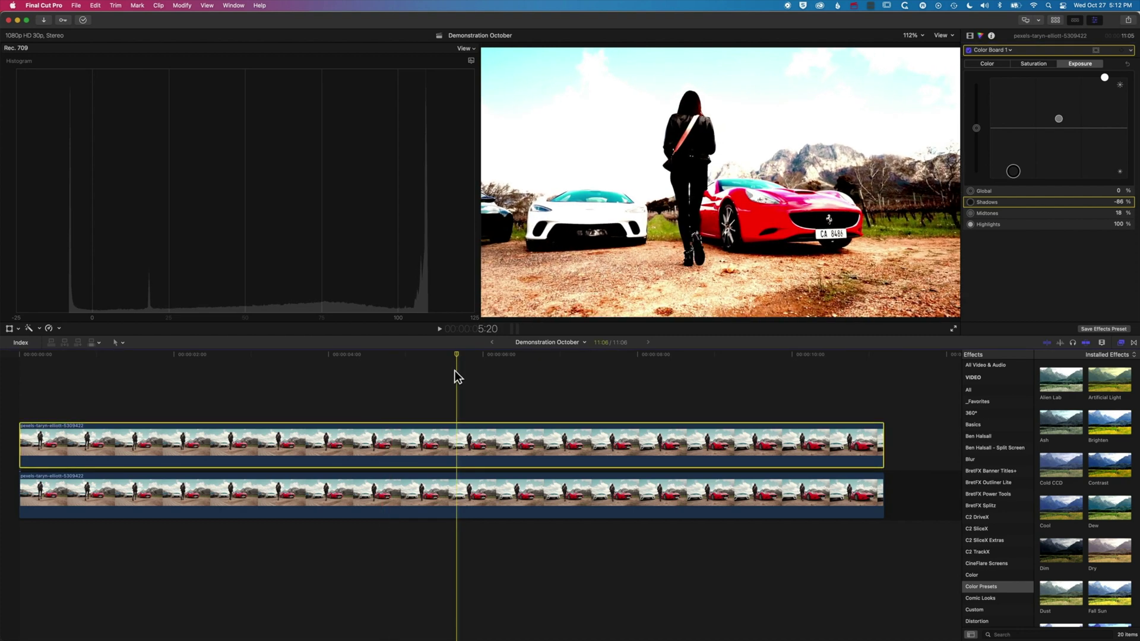
pyautogui.press('v')
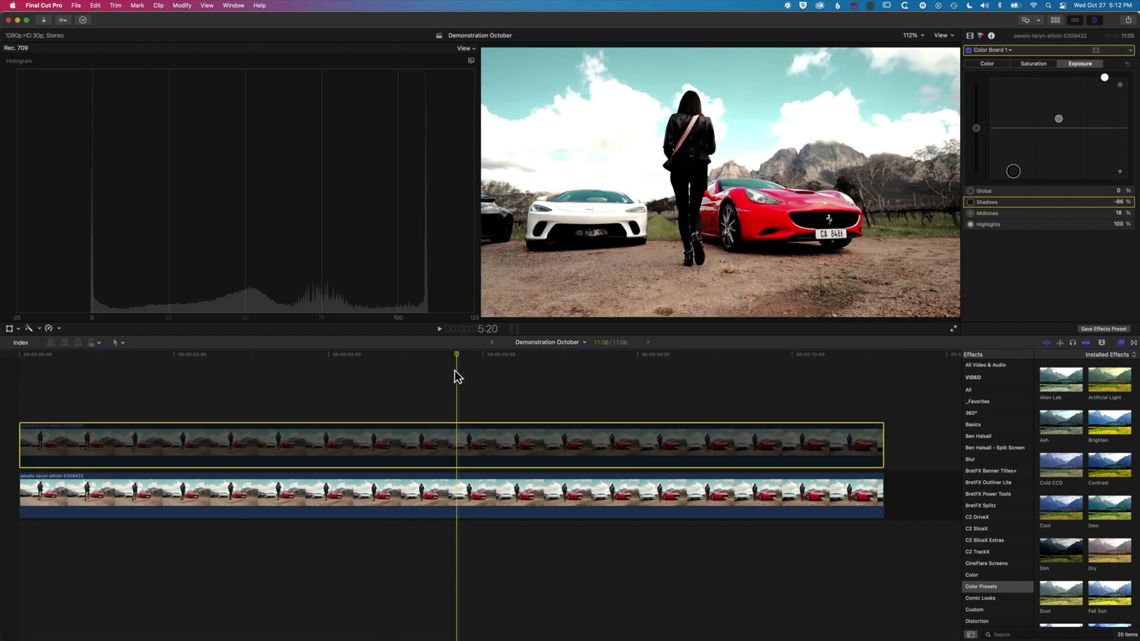
pyautogui.press('v')
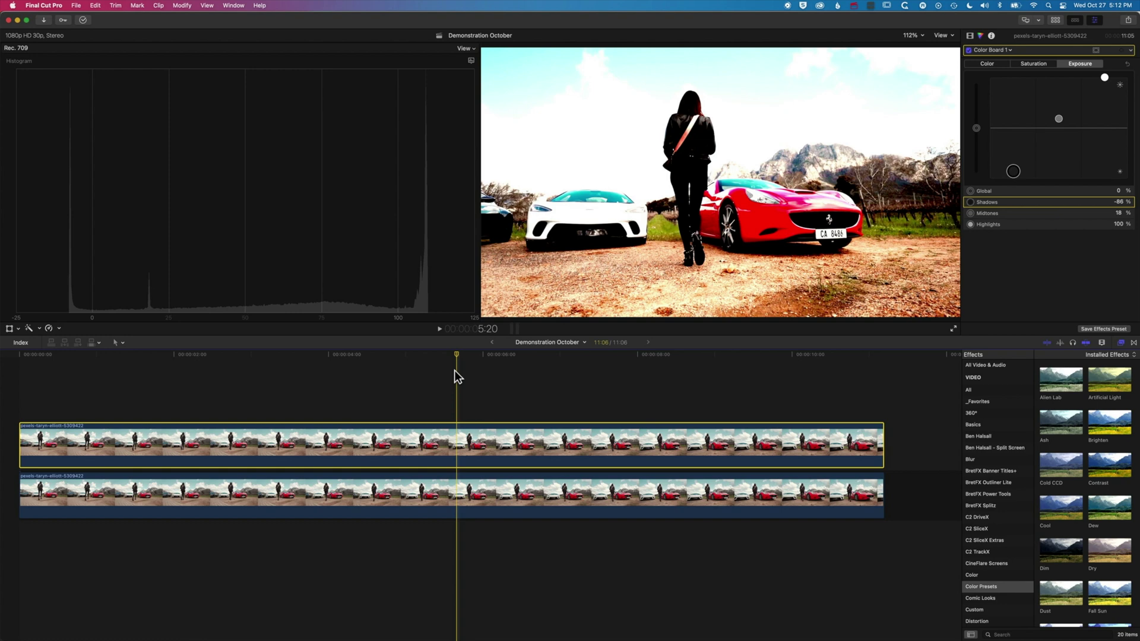
pyautogui.press('v')
pyautogui.press('v')
pyautogui.press('v')
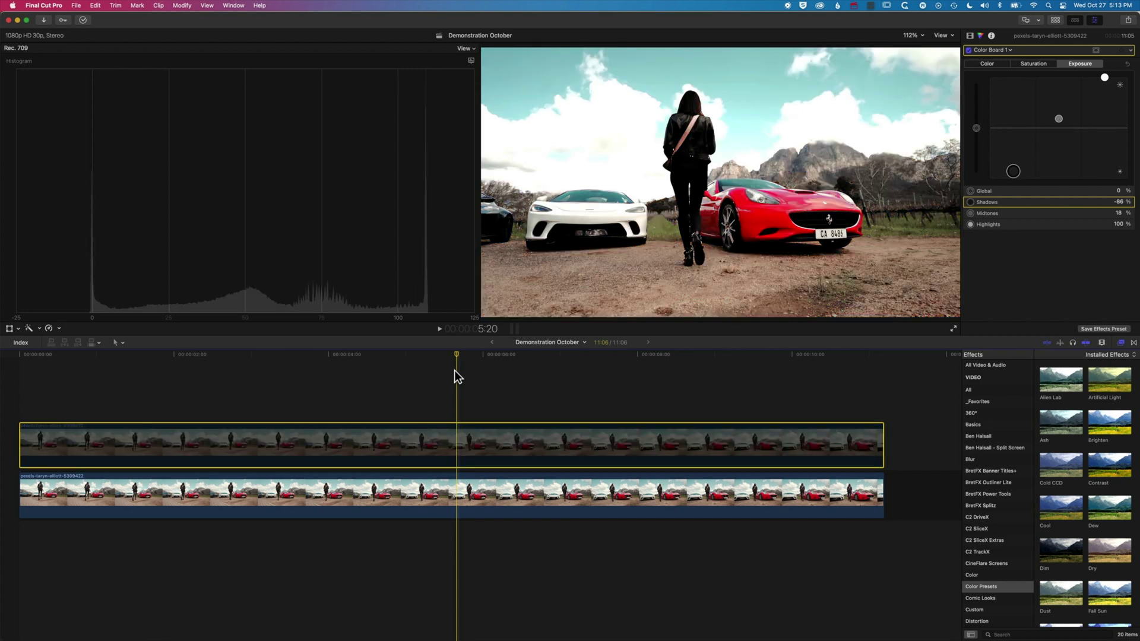
pyautogui.press('v')
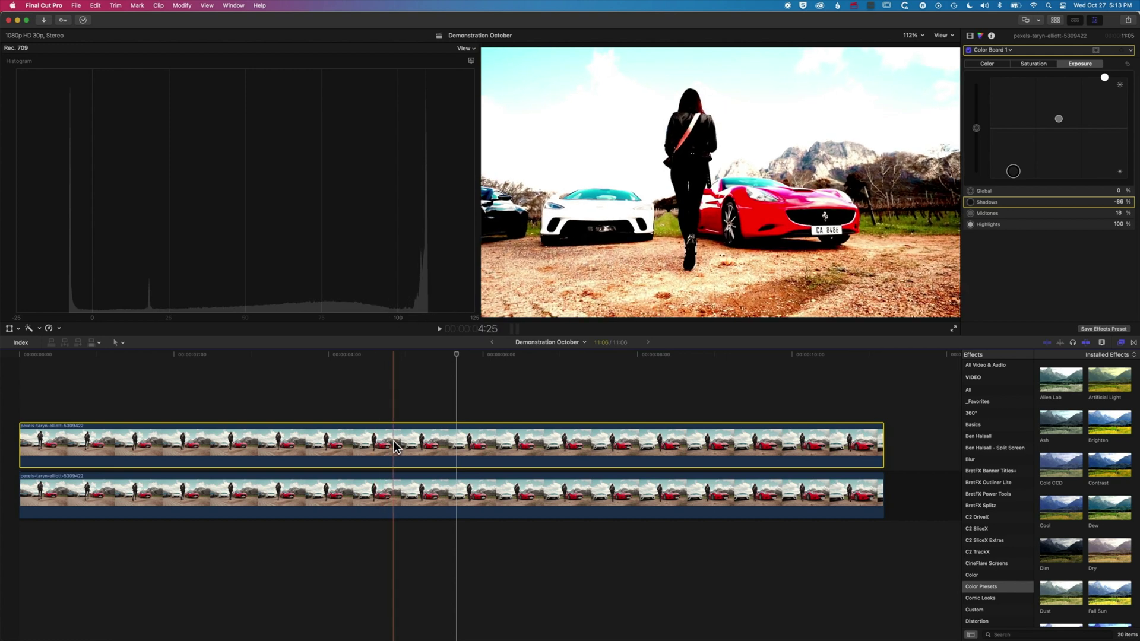
pyautogui.press('v')
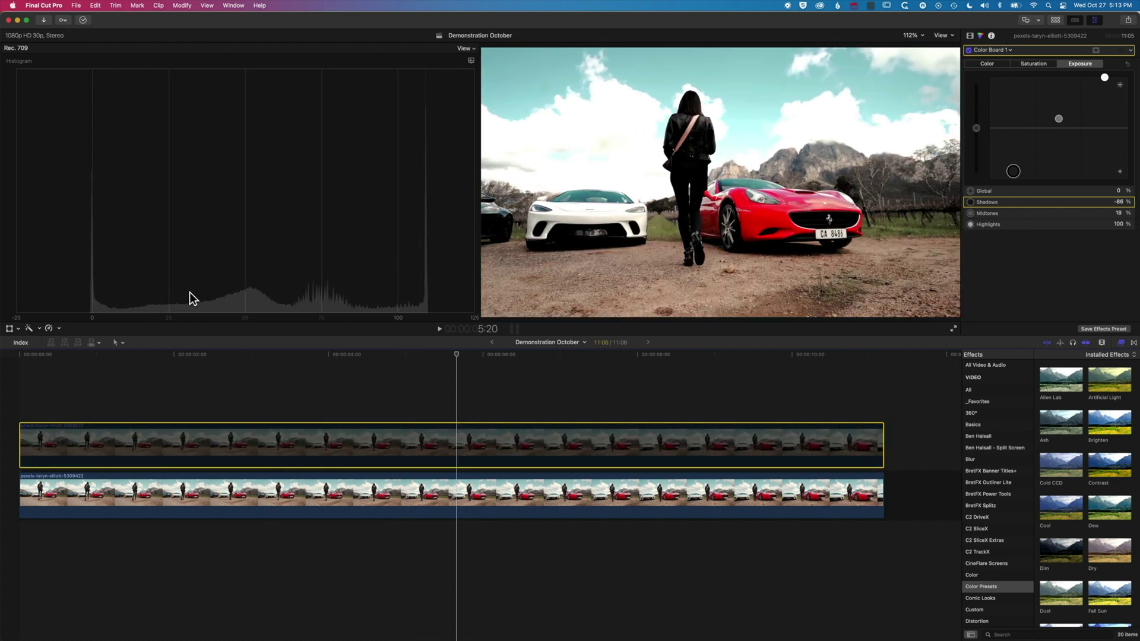
# Lower the bottom clip's Crisp Contrast amount to 82.73
pyautogui.click(444, 501)
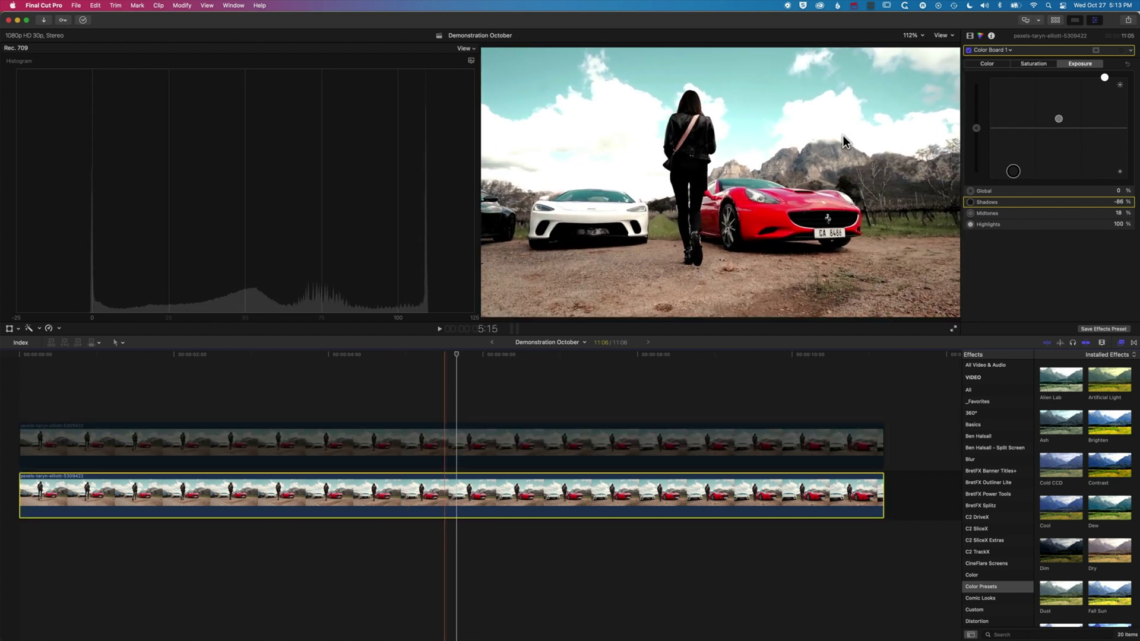
pyautogui.click(969, 35)
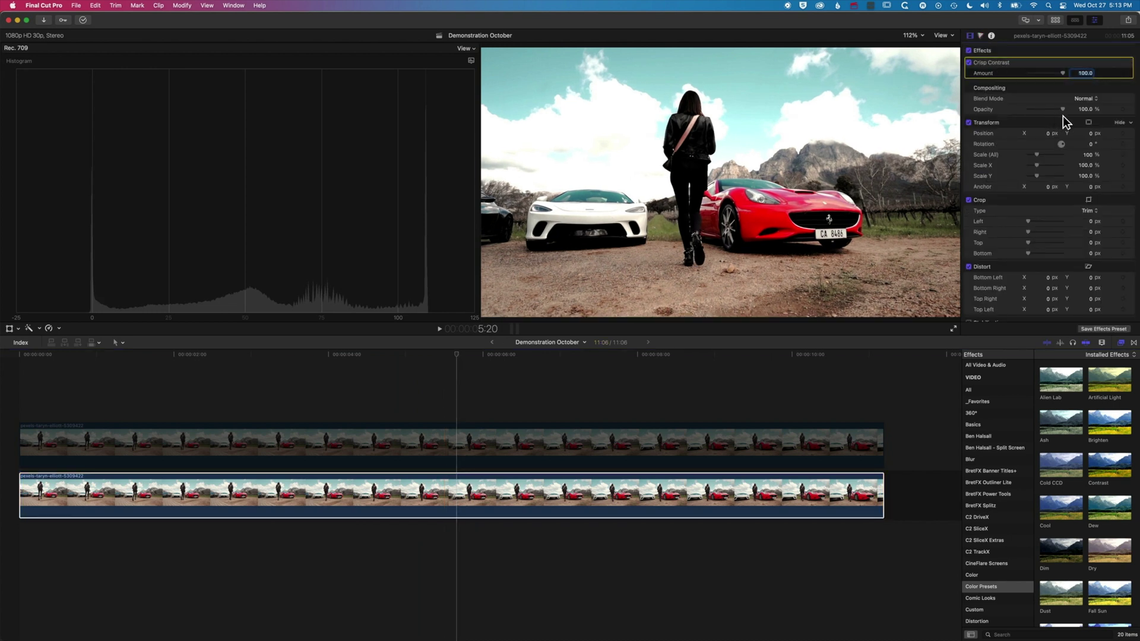
pyautogui.moveTo(1063, 72)
pyautogui.mouseDown()
pyautogui.moveTo(1036, 71)
pyautogui.moveTo(1077, 70)
pyautogui.mouseUp()
# Option-drag the upper clip onto a new top layer and delete the copy's Color Board 1 effect
pyautogui.click(461, 454)
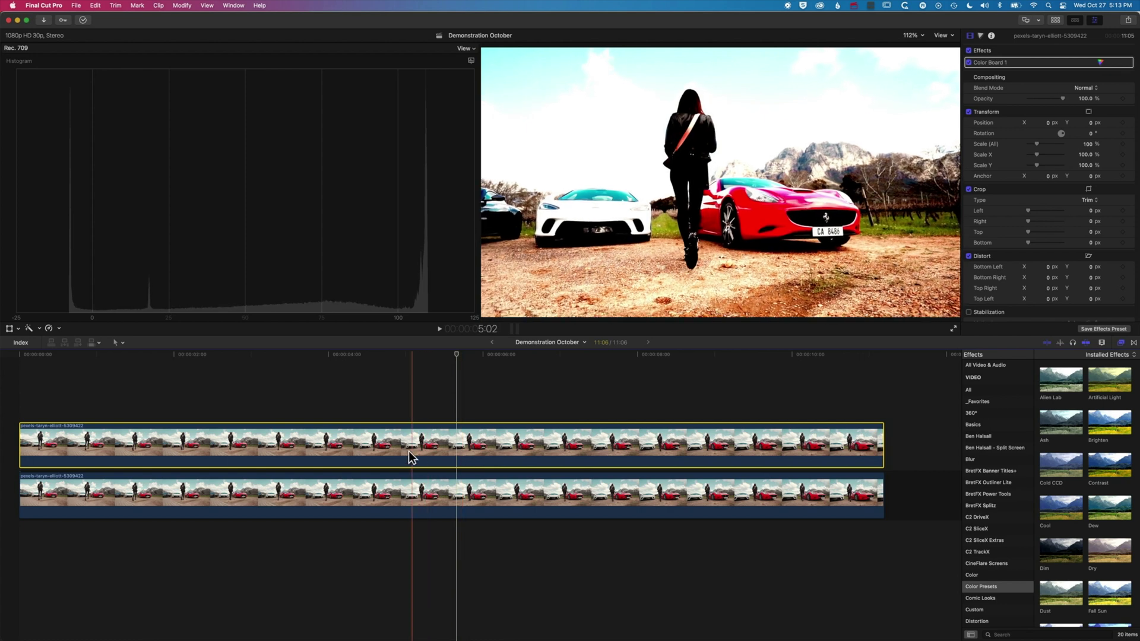
pyautogui.moveTo(403, 426); pyautogui.dragTo(394, 397)
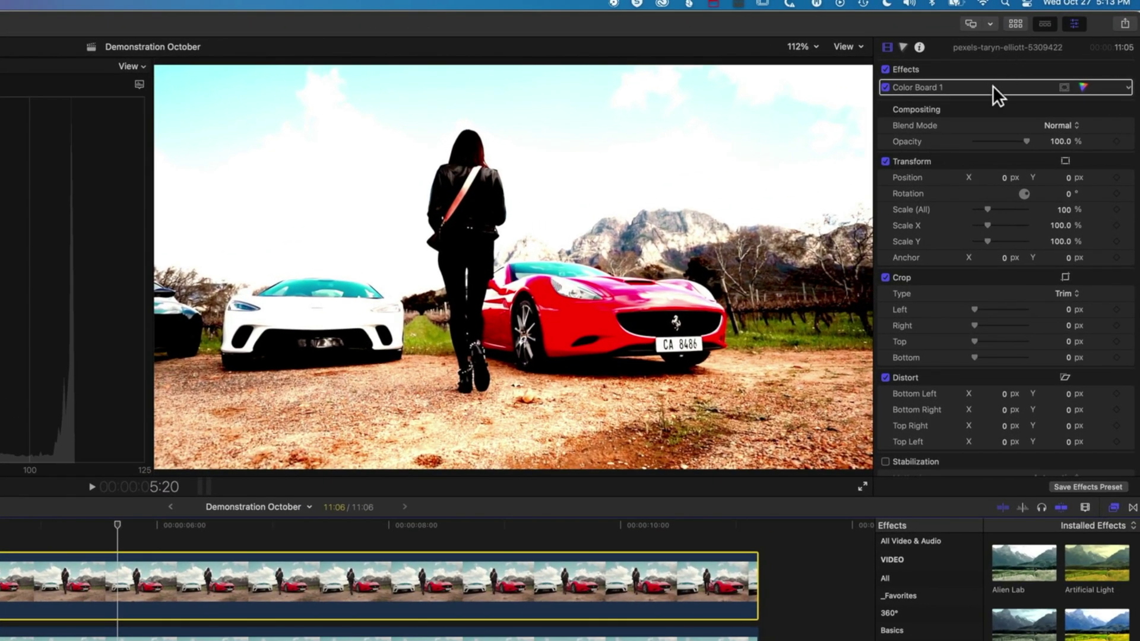
pyautogui.click(992, 86)
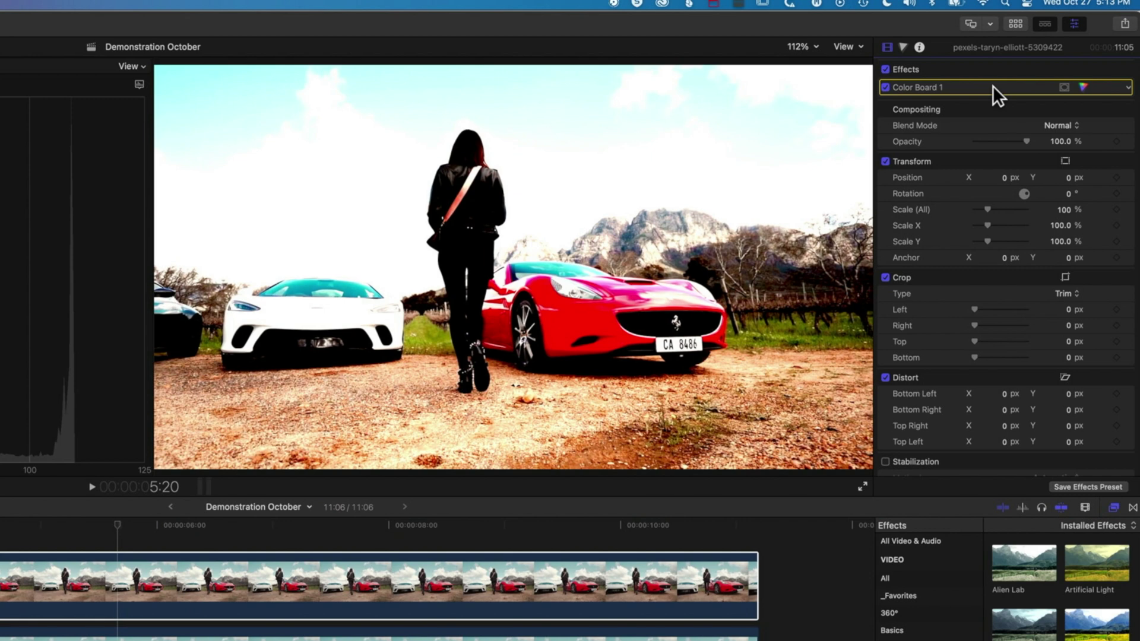
pyautogui.press('Delete')
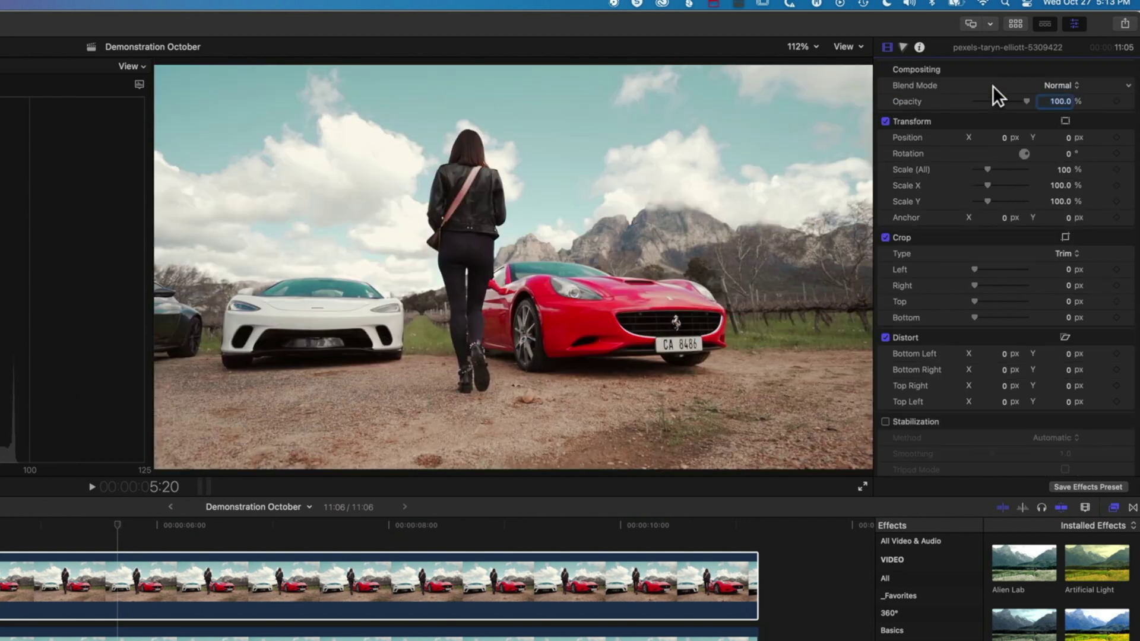
# Add a Color Curves correction to the top copy and try moving the luma black point
pyautogui.click(903, 47)
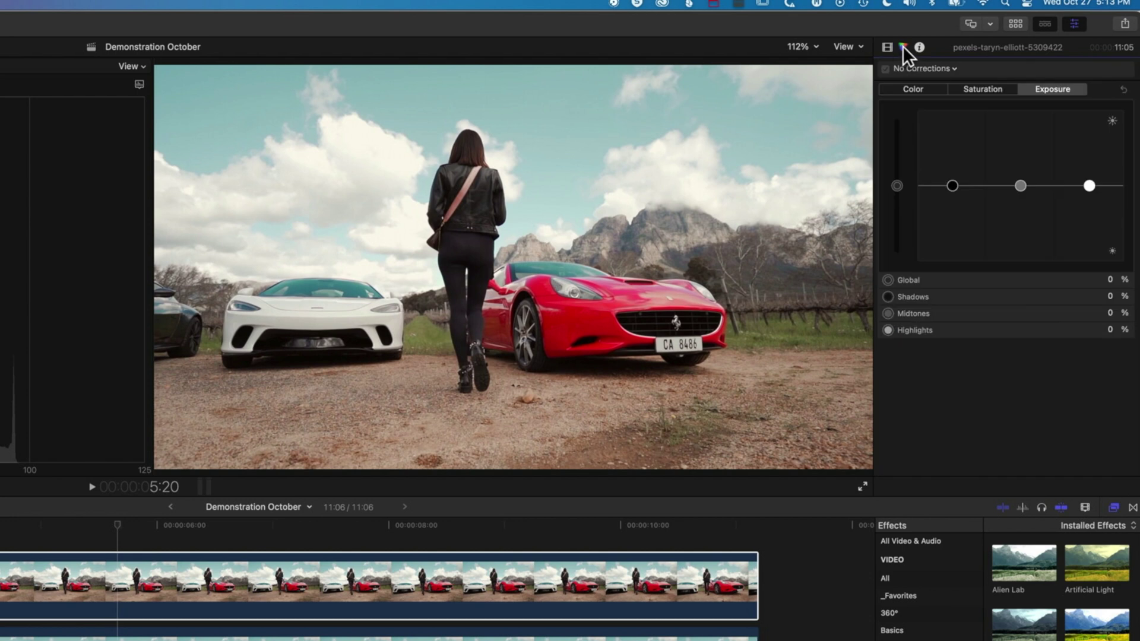
pyautogui.click(950, 68)
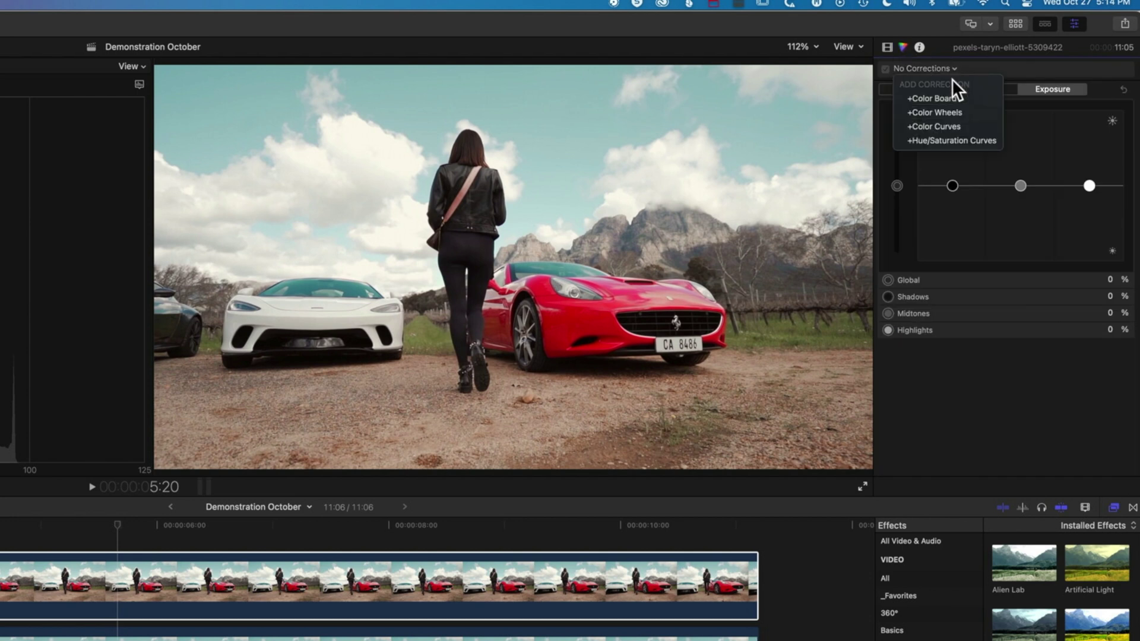
pyautogui.click(950, 126)
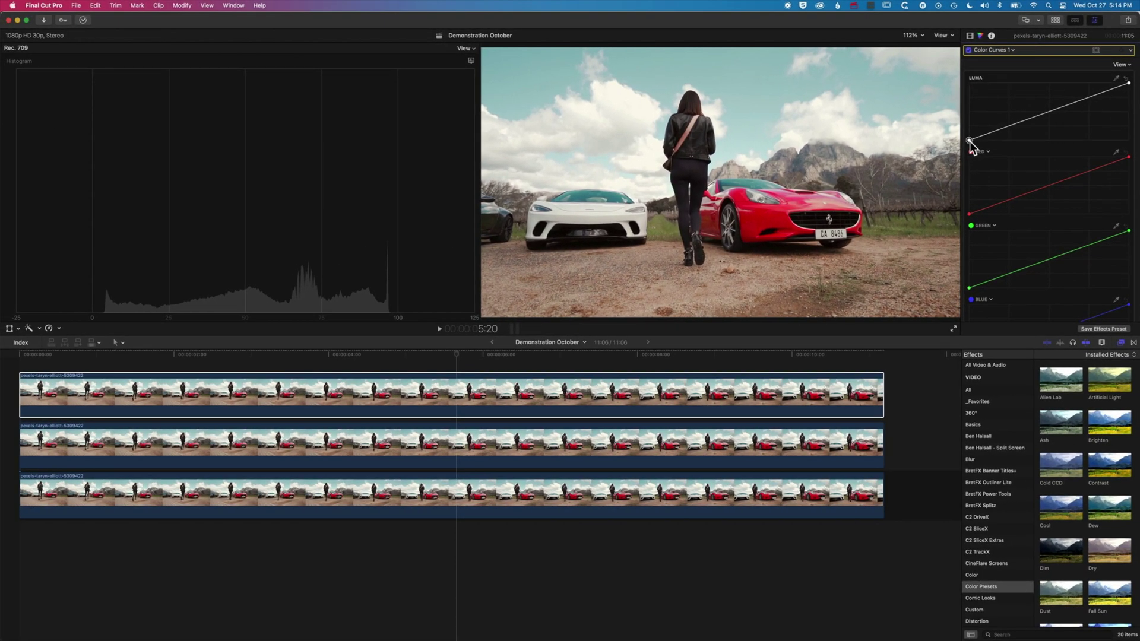
pyautogui.moveTo(969, 141)
pyautogui.mouseDown()
pyautogui.moveTo(1030, 144)
pyautogui.moveTo(964, 144)
pyautogui.mouseUp()
# Move the luma curve's black and white points inward to test contrast, then return both to the corners
pyautogui.moveTo(1128, 84); pyautogui.dragTo(1088, 83)
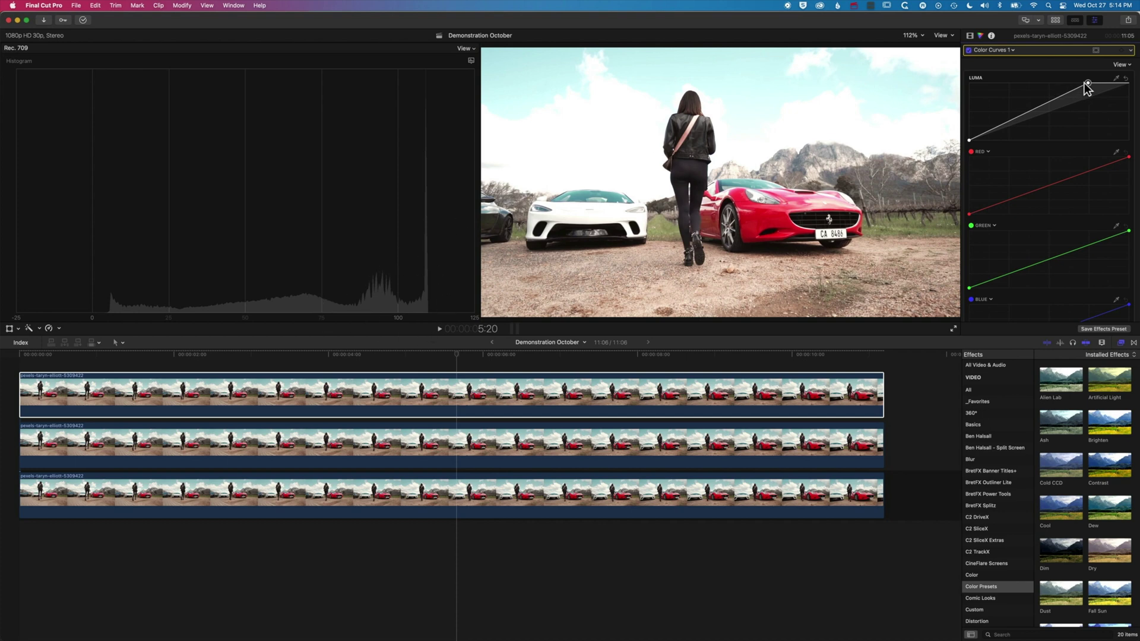
pyautogui.moveTo(1087, 83); pyautogui.dragTo(1073, 84)
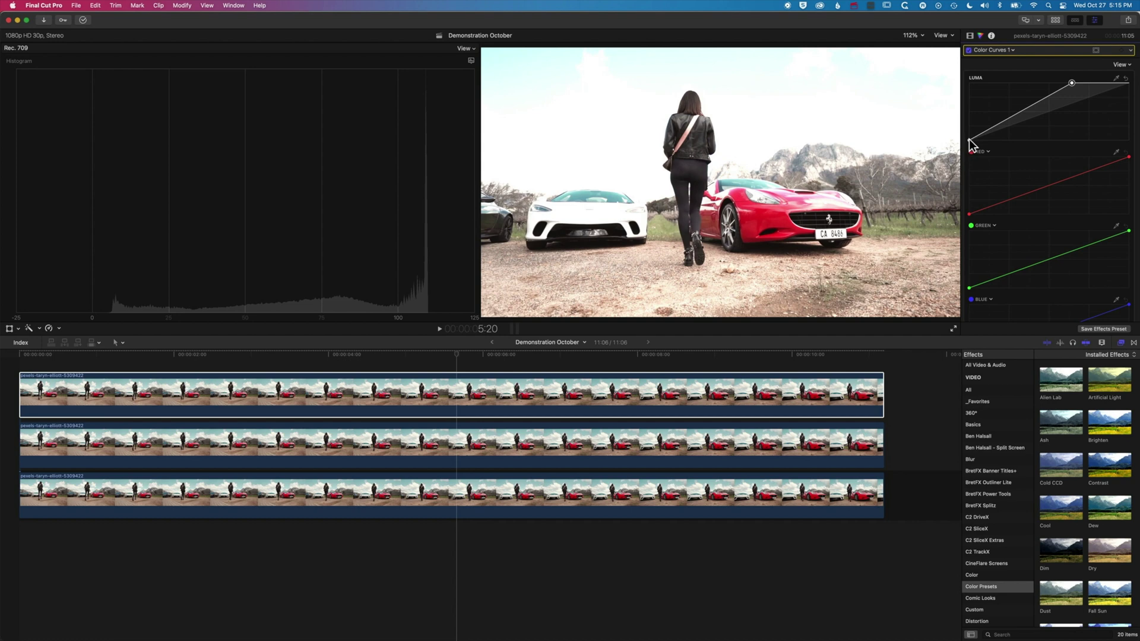
pyautogui.moveTo(969, 140); pyautogui.dragTo(1022, 141)
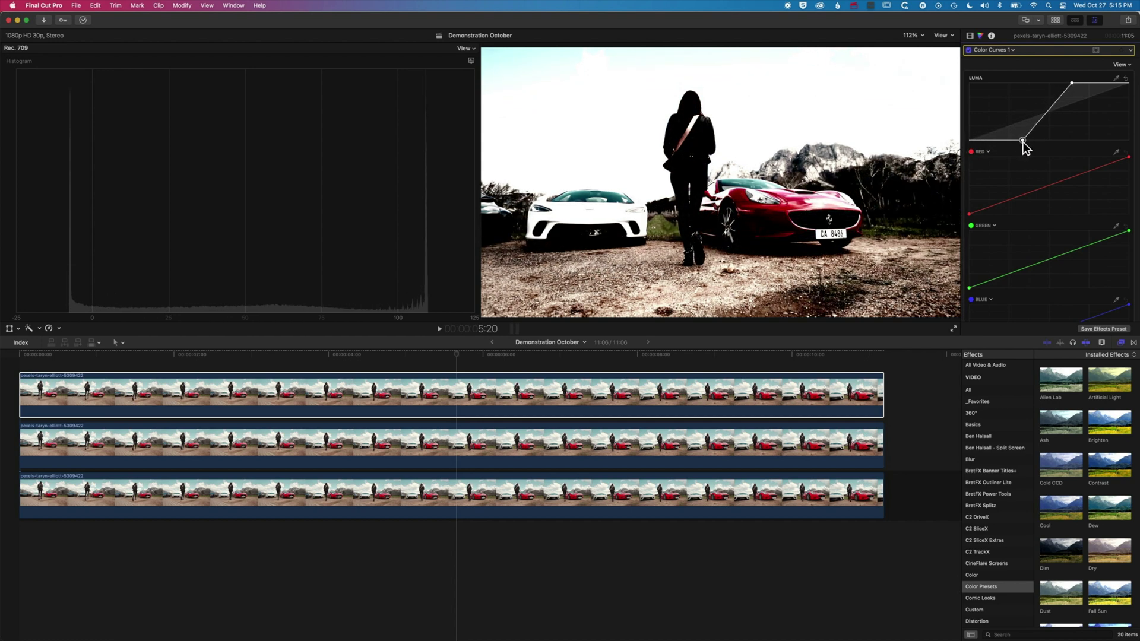
pyautogui.moveTo(1073, 83); pyautogui.dragTo(1069, 83)
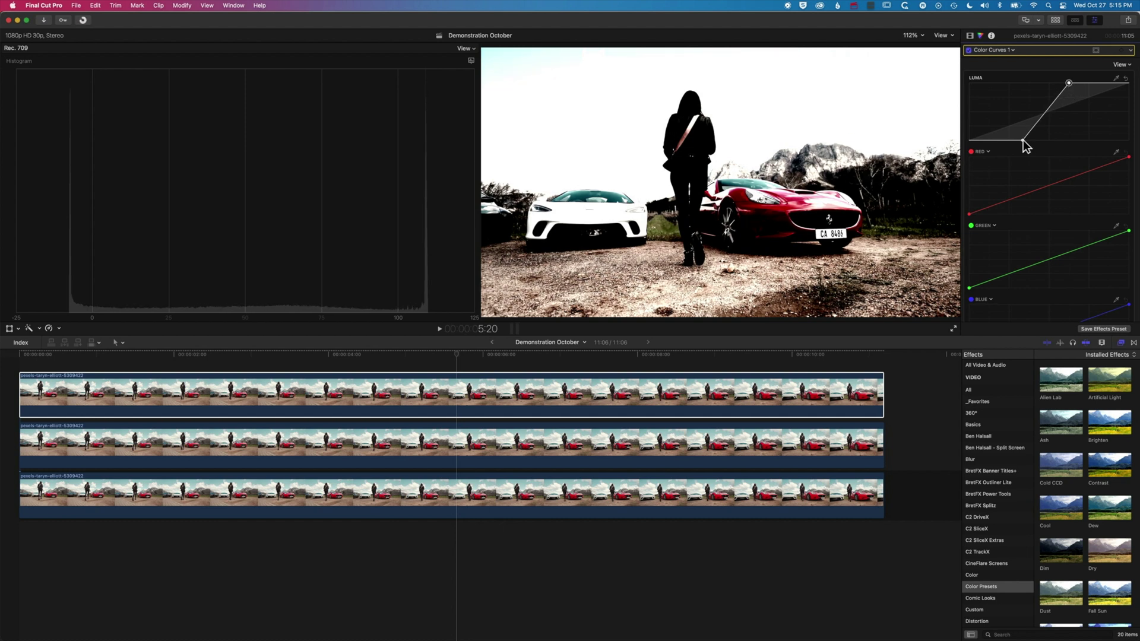
pyautogui.moveTo(1022, 141); pyautogui.dragTo(969, 141)
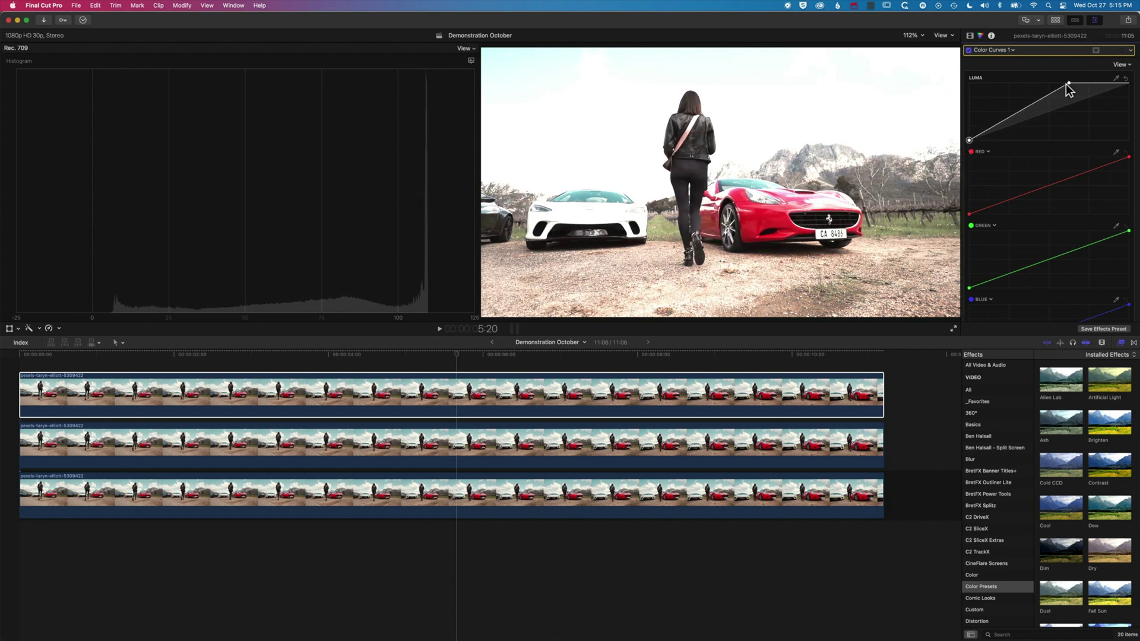
pyautogui.moveTo(1068, 83); pyautogui.dragTo(1128, 83)
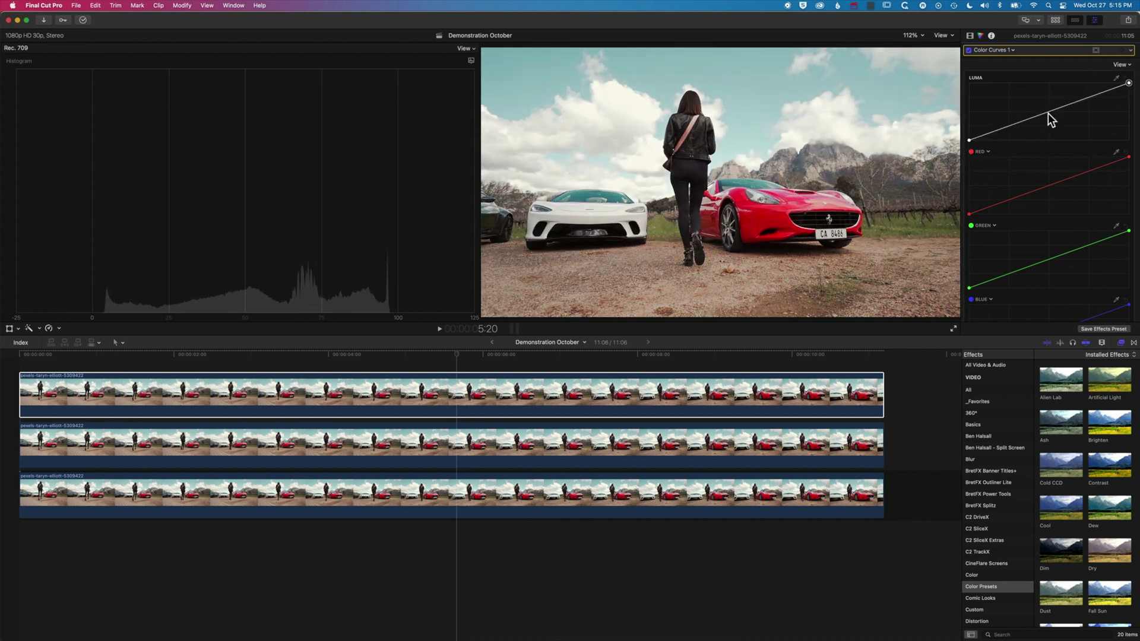
# Bend the luma curve into a steep S using an upper midtone point and a lower shadow point
pyautogui.moveTo(1049, 112)
pyautogui.mouseDown()
pyautogui.moveTo(1051, 130)
pyautogui.moveTo(1048, 97)
pyautogui.mouseUp()
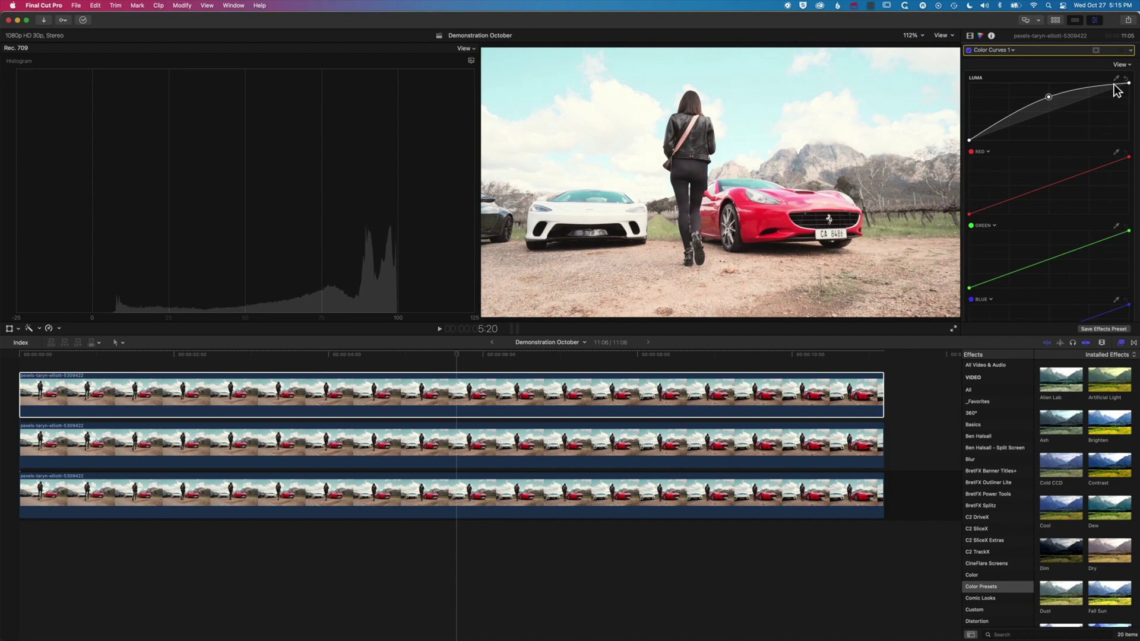
pyautogui.moveTo(1048, 97); pyautogui.dragTo(1047, 95)
pyautogui.moveTo(998, 121); pyautogui.dragTo(1006, 134)
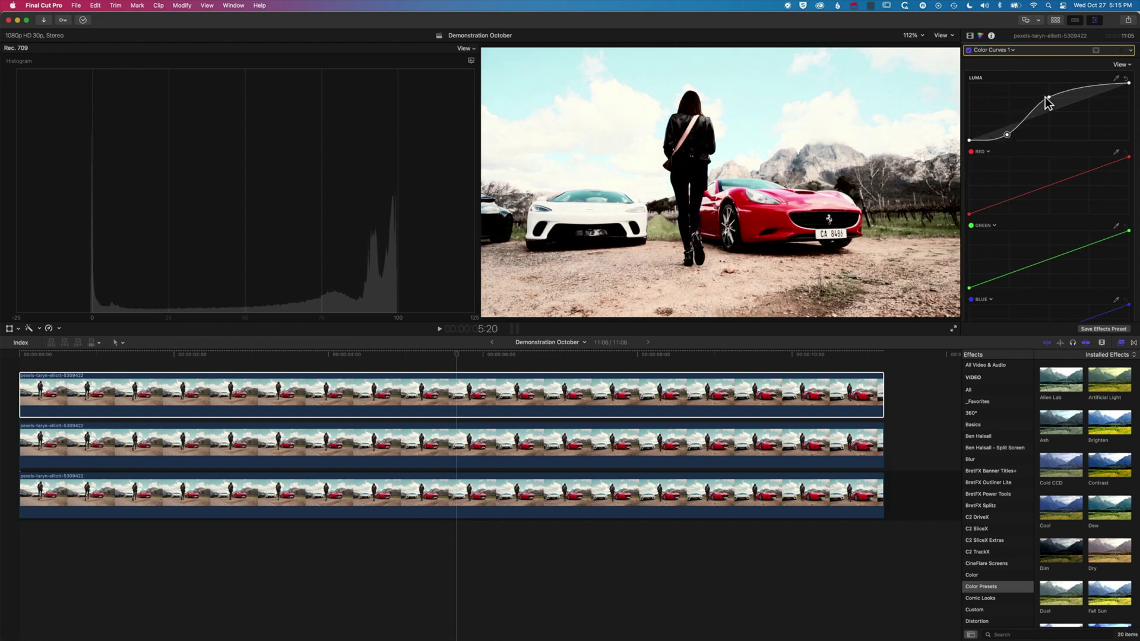
pyautogui.moveTo(1046, 97); pyautogui.dragTo(1090, 83)
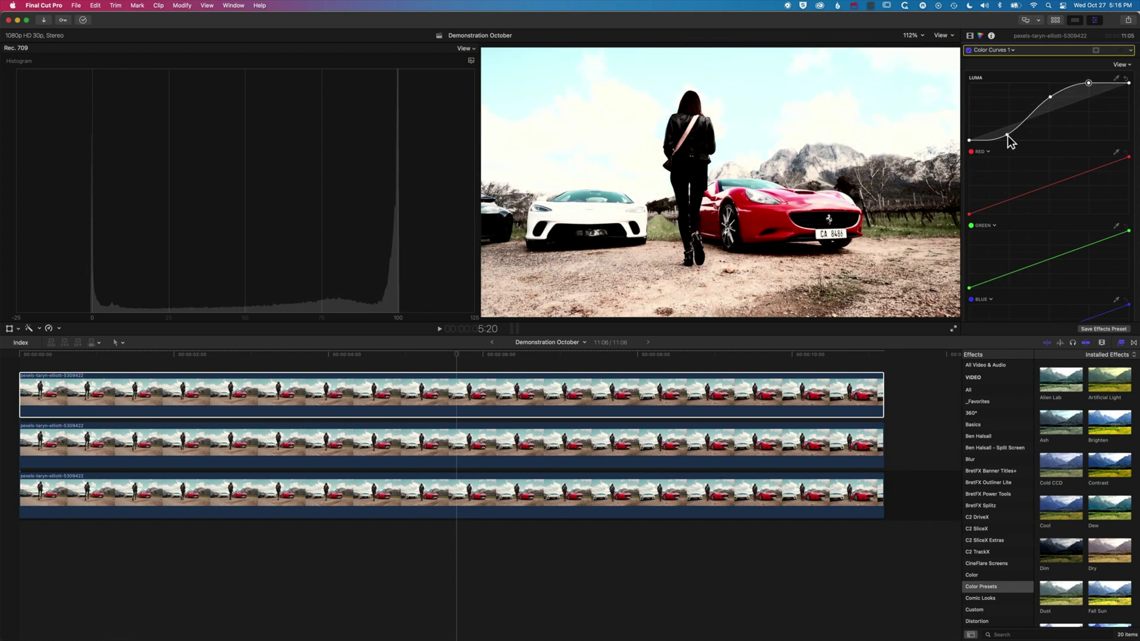
pyautogui.moveTo(1005, 134); pyautogui.dragTo(1009, 140)
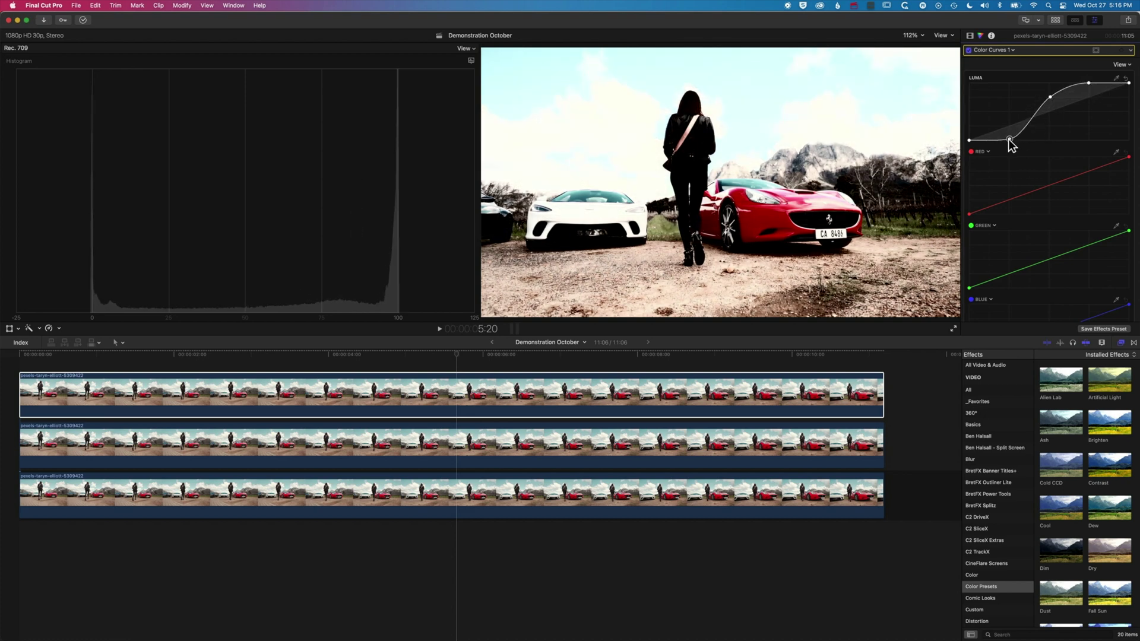
pyautogui.moveTo(1047, 99)
pyautogui.mouseDown()
pyautogui.moveTo(1050, 121)
pyautogui.moveTo(1048, 104)
pyautogui.mouseUp()
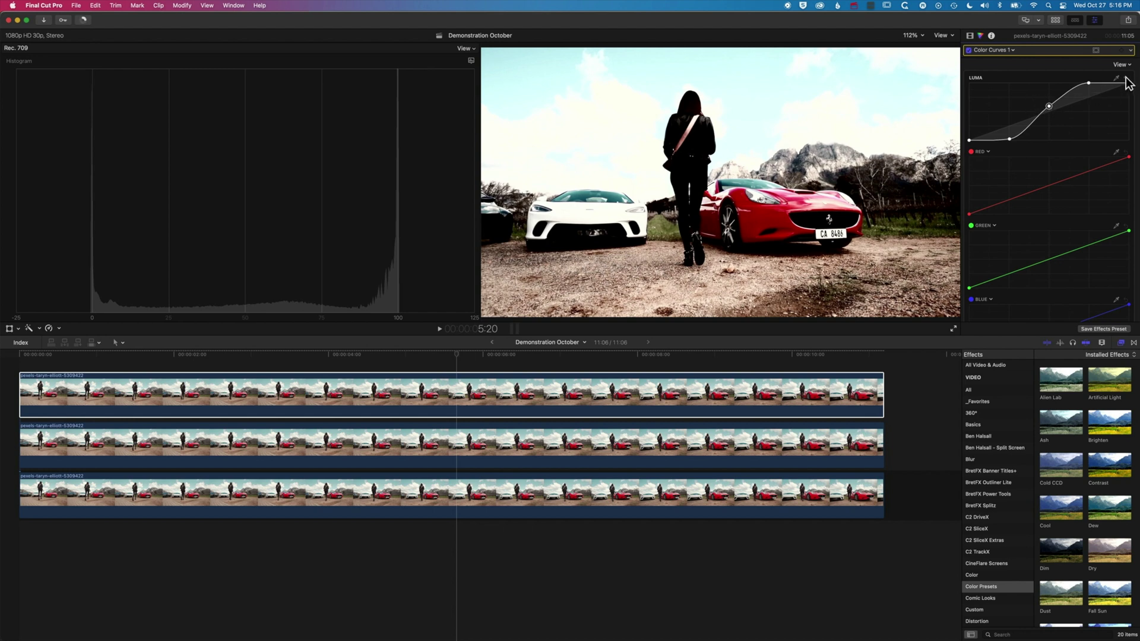
# Reset the Color Curves parameter to a straight line, then sample the sky with the Luma eyedropper
pyautogui.click(1131, 51)
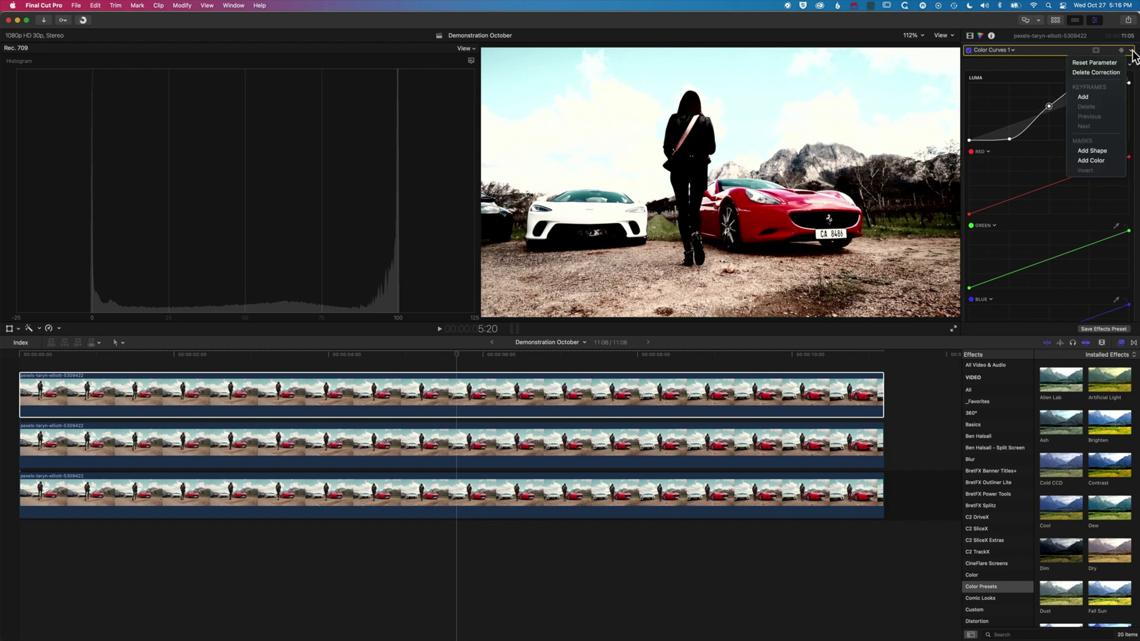
pyautogui.click(1106, 63)
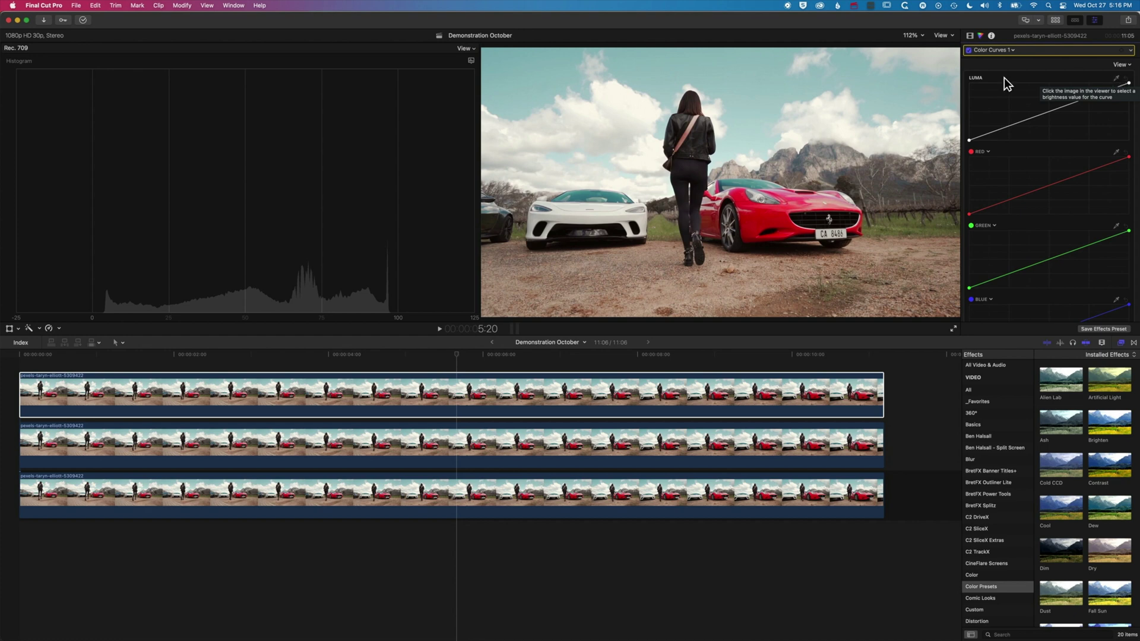
pyautogui.click(1116, 78)
pyautogui.click(751, 95)
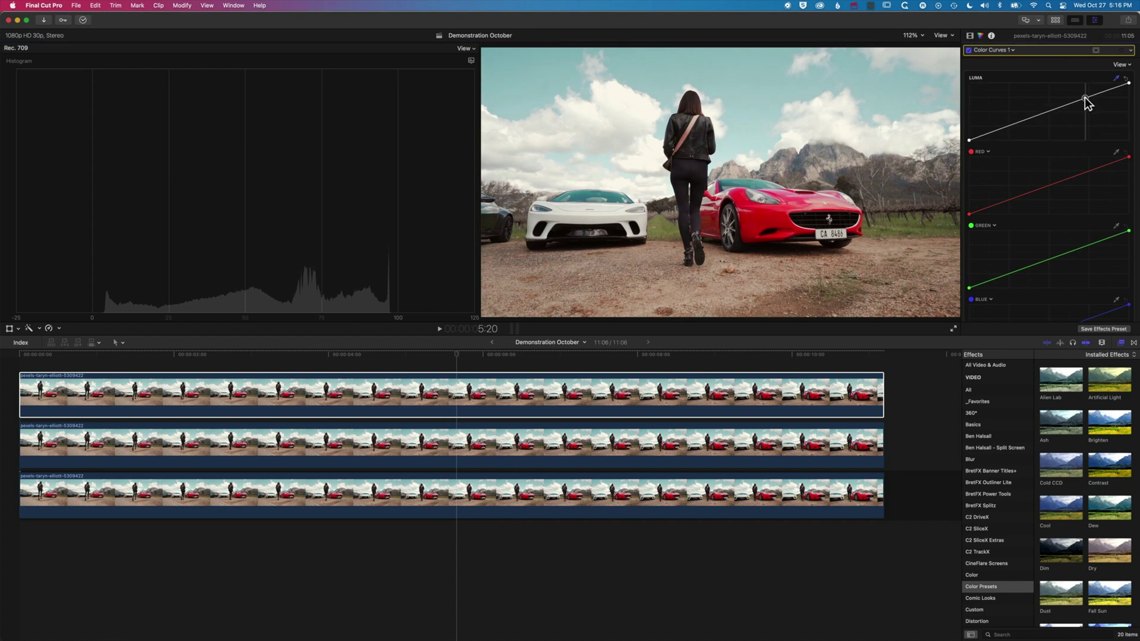
# Raise the sky point, add a shadow point pulled down into an S, and nudge the top point left
pyautogui.moveTo(1084, 97); pyautogui.dragTo(1083, 82)
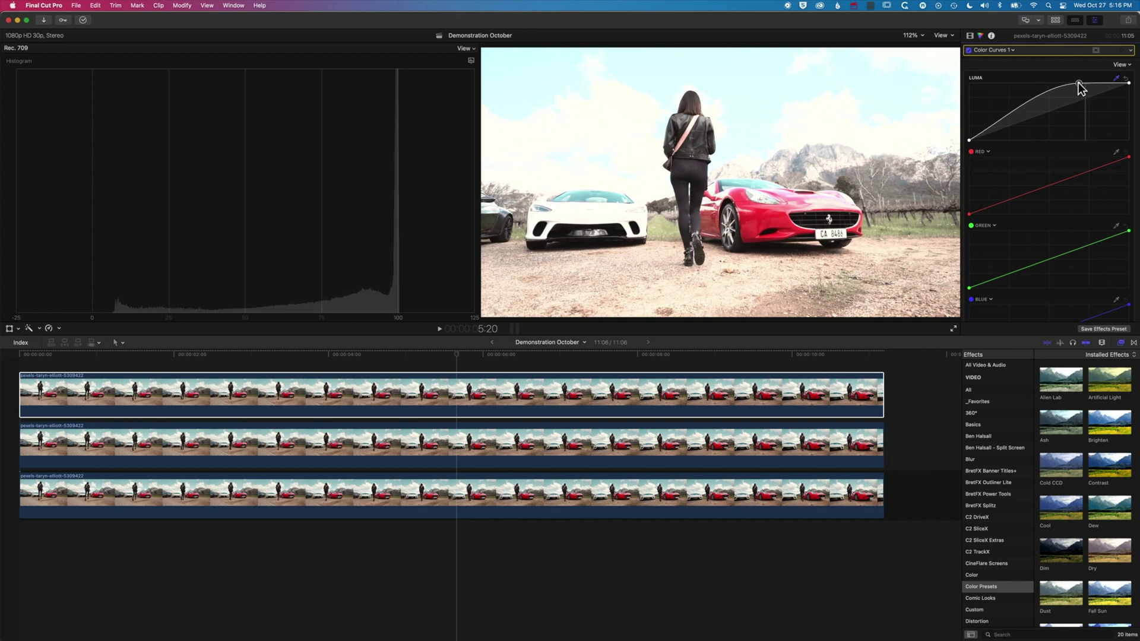
pyautogui.moveTo(1084, 83); pyautogui.dragTo(1075, 83)
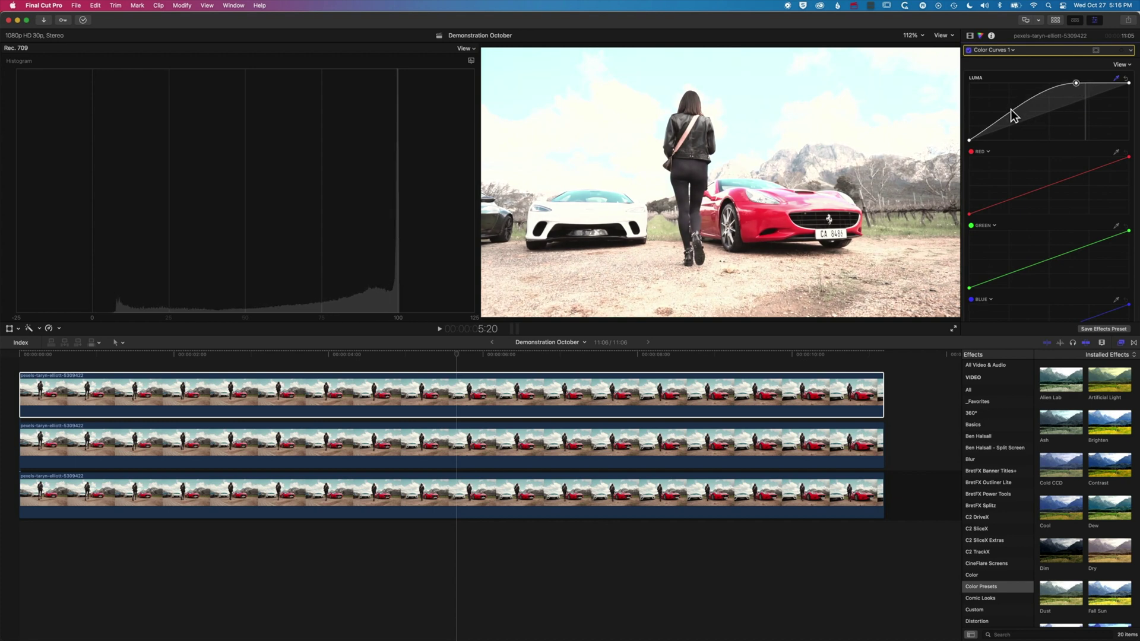
pyautogui.moveTo(1010, 109); pyautogui.dragTo(1007, 141)
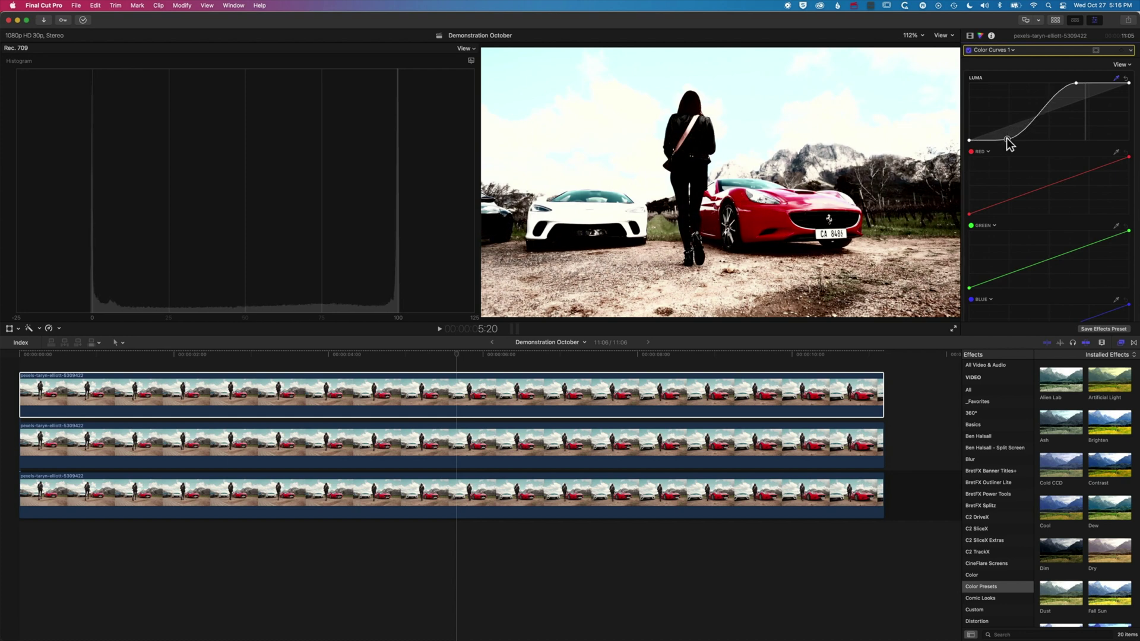
pyautogui.scroll(-1, 1030, 102)
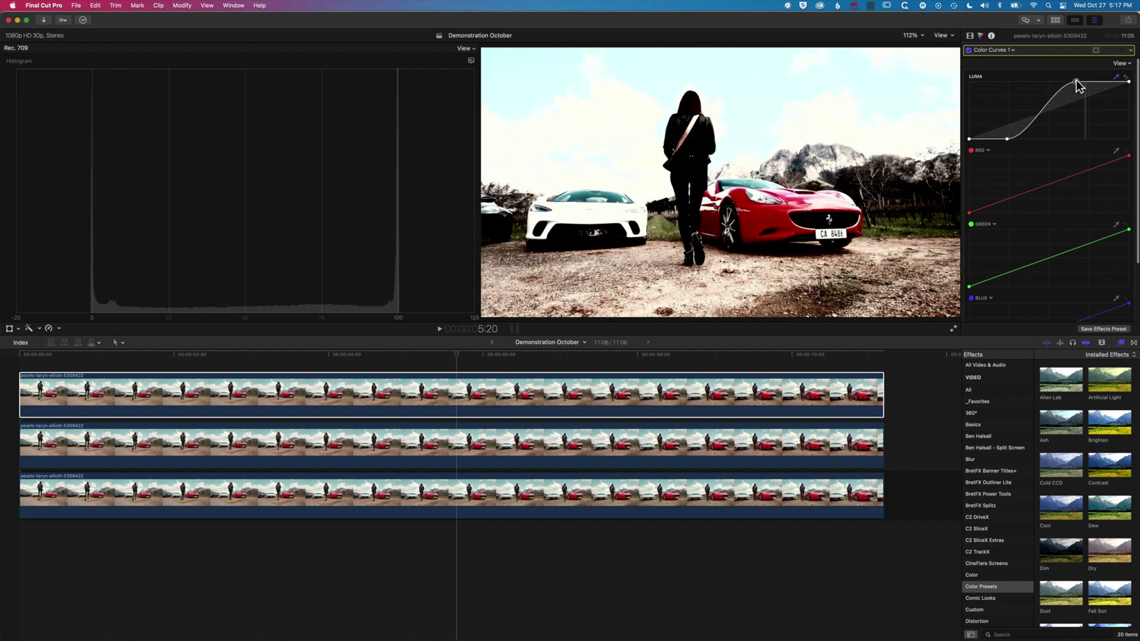
pyautogui.moveTo(1076, 82); pyautogui.dragTo(1063, 81)
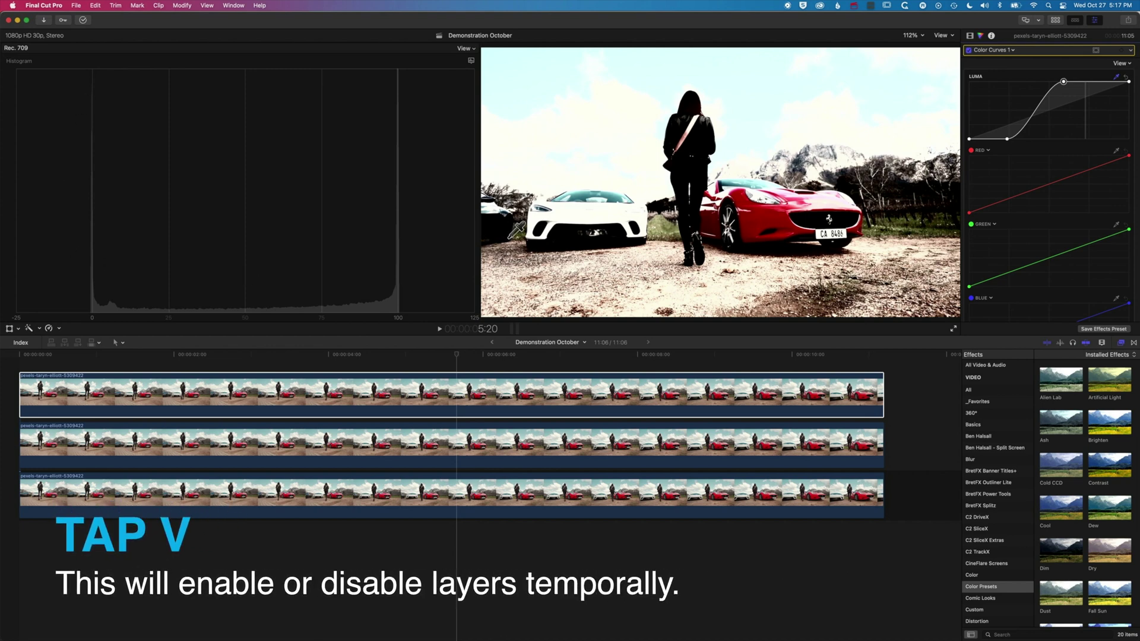
# Disable the top and middle clips with V to compare layers, and preview the bottom clip's Crisp Contrast
pyautogui.click(362, 396)
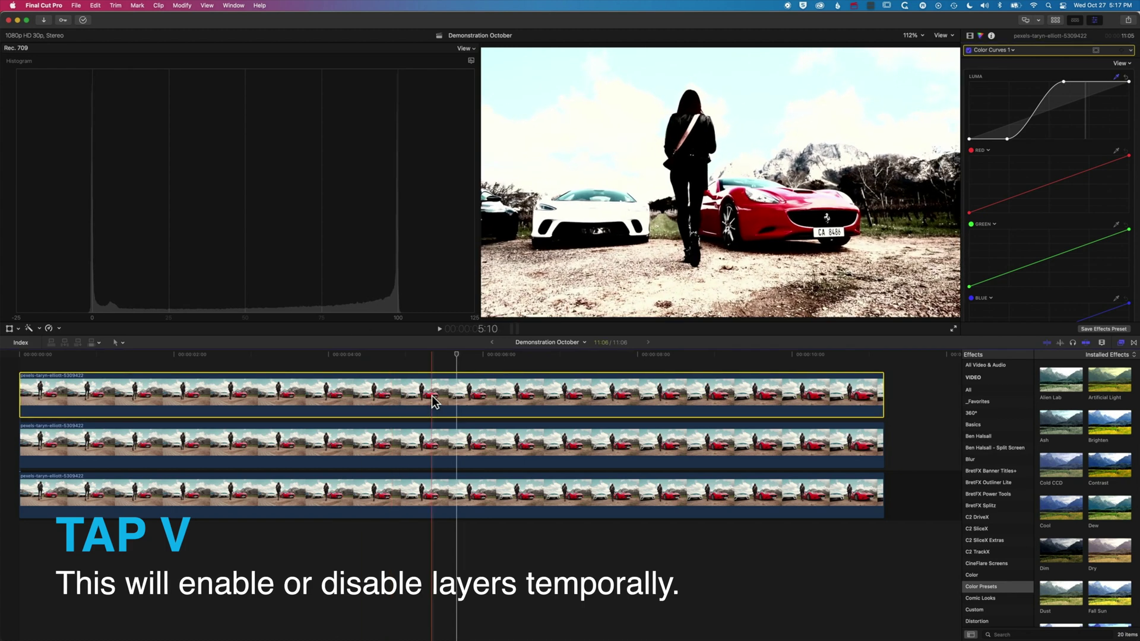
pyautogui.press('v')
pyautogui.press('v')
pyautogui.click(436, 442)
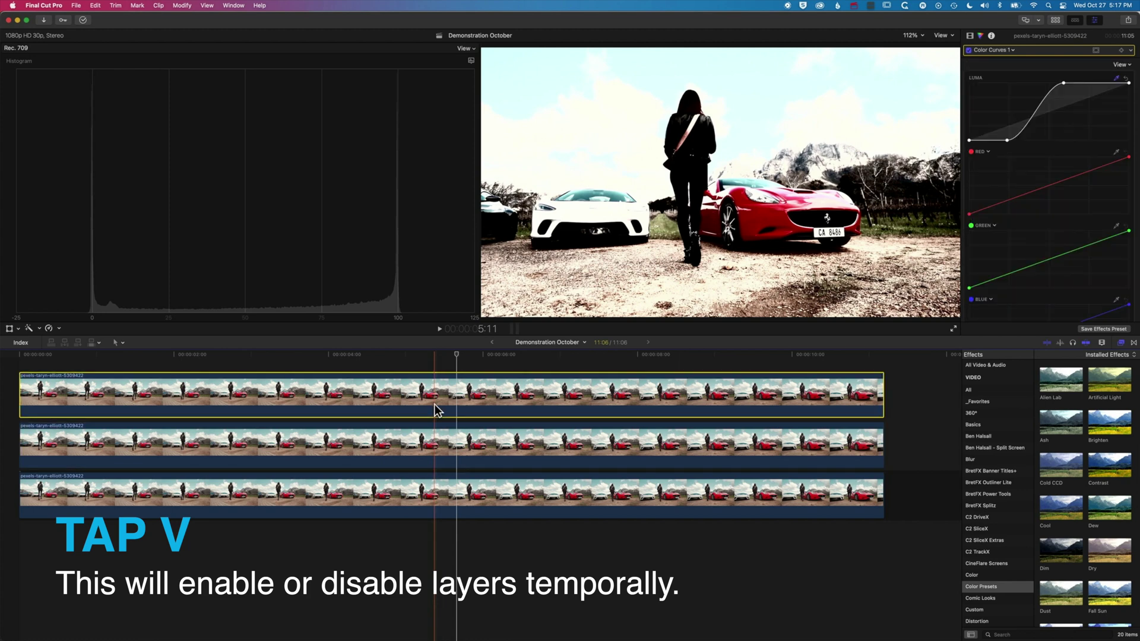
pyautogui.press('v')
pyautogui.click(439, 445)
pyautogui.press('v')
pyautogui.click(441, 492)
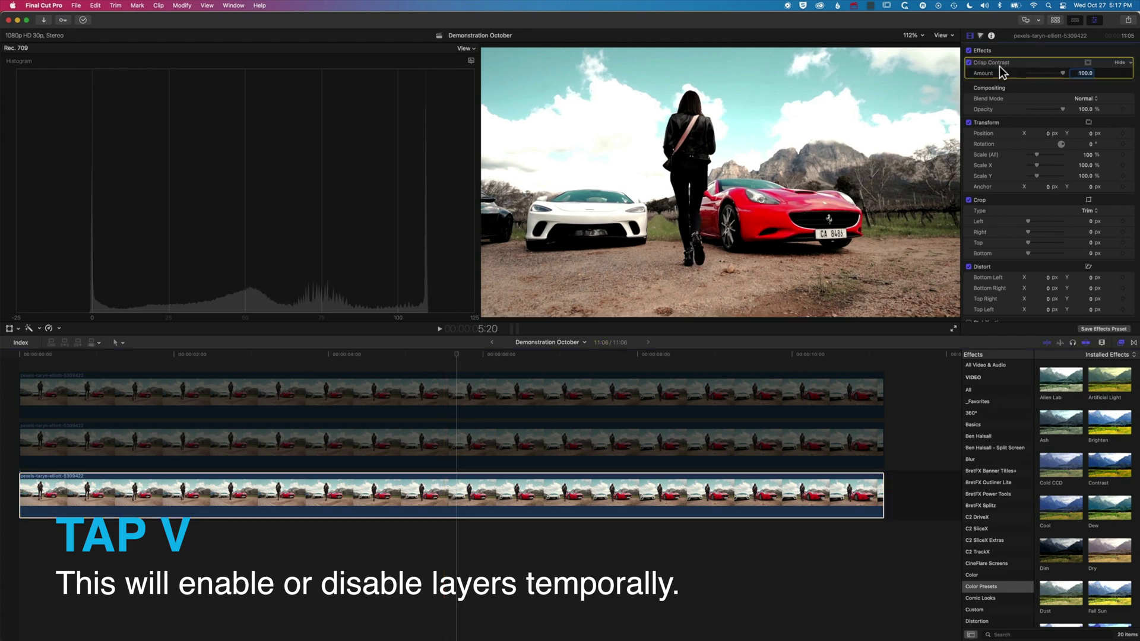
pyautogui.moveTo(1061, 73)
pyautogui.mouseDown()
pyautogui.moveTo(1020, 70)
pyautogui.moveTo(1067, 72)
pyautogui.mouseUp()
# Re-enable the middle clip and set its exposure to Midtones 31%, Highlights 86%, Shadows -81%
pyautogui.click(451, 443)
pyautogui.press('v')
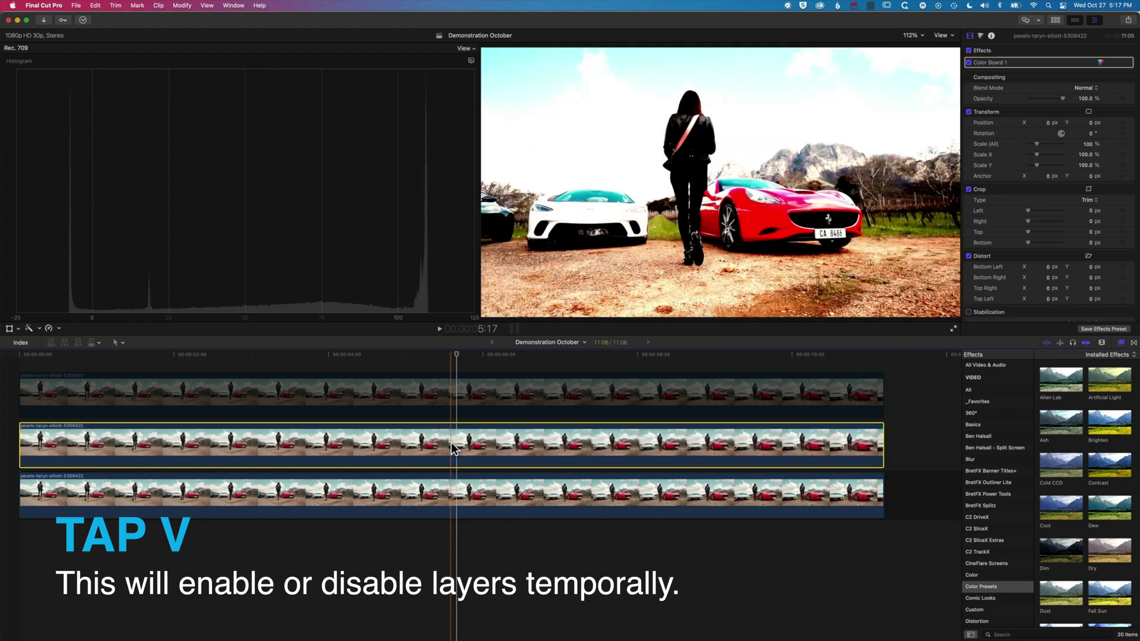
pyautogui.click(1098, 61)
pyautogui.moveTo(1057, 119); pyautogui.dragTo(1059, 111)
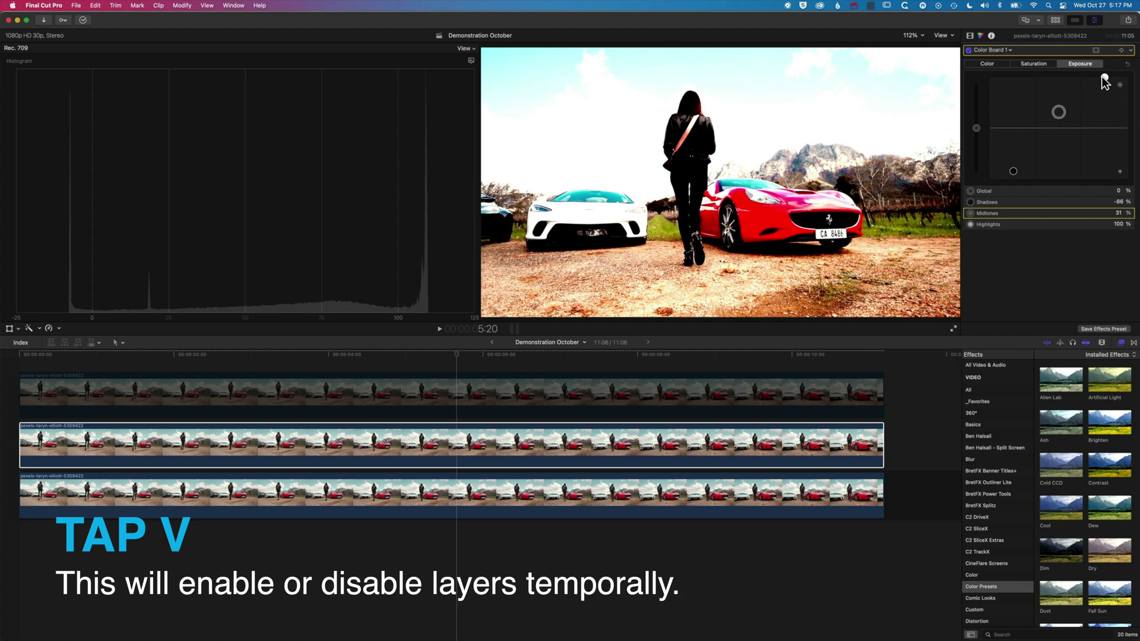
pyautogui.moveTo(1104, 77); pyautogui.dragTo(1104, 84)
pyautogui.moveTo(1013, 171); pyautogui.dragTo(1013, 168)
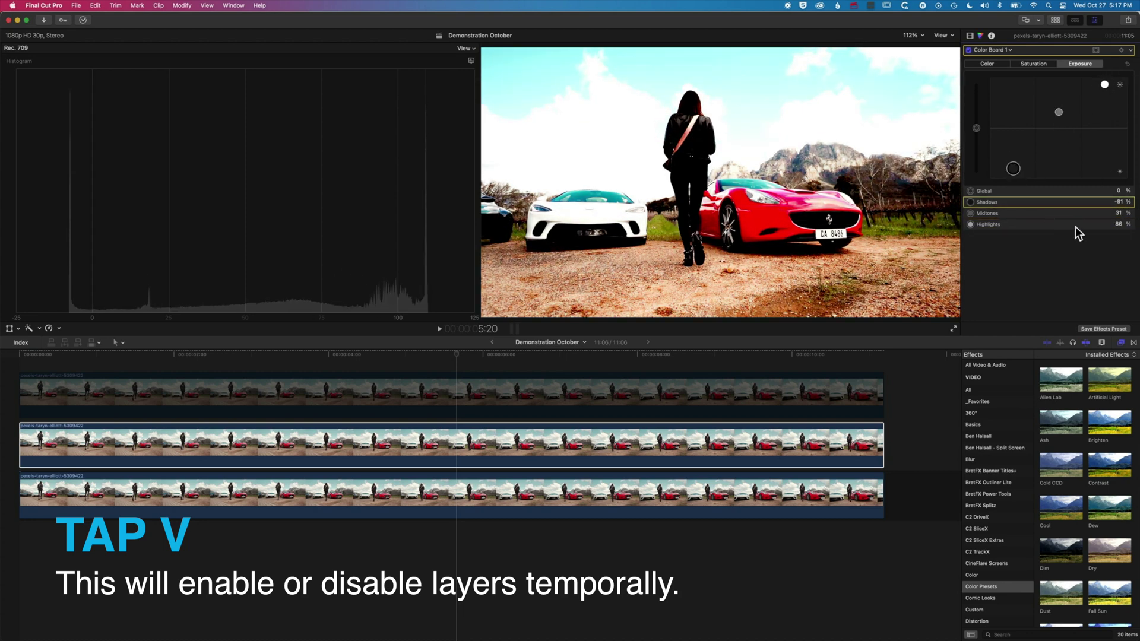
# Re-enable the top clip's curves grade and fine-tune both S-curve points
pyautogui.click(462, 392)
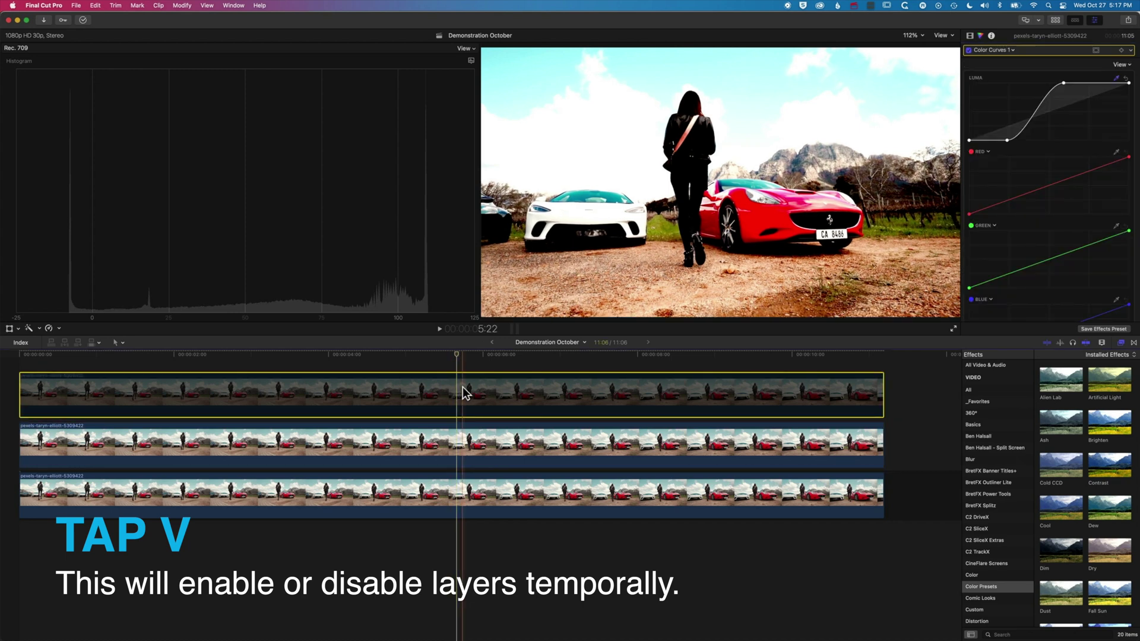
pyautogui.press('v')
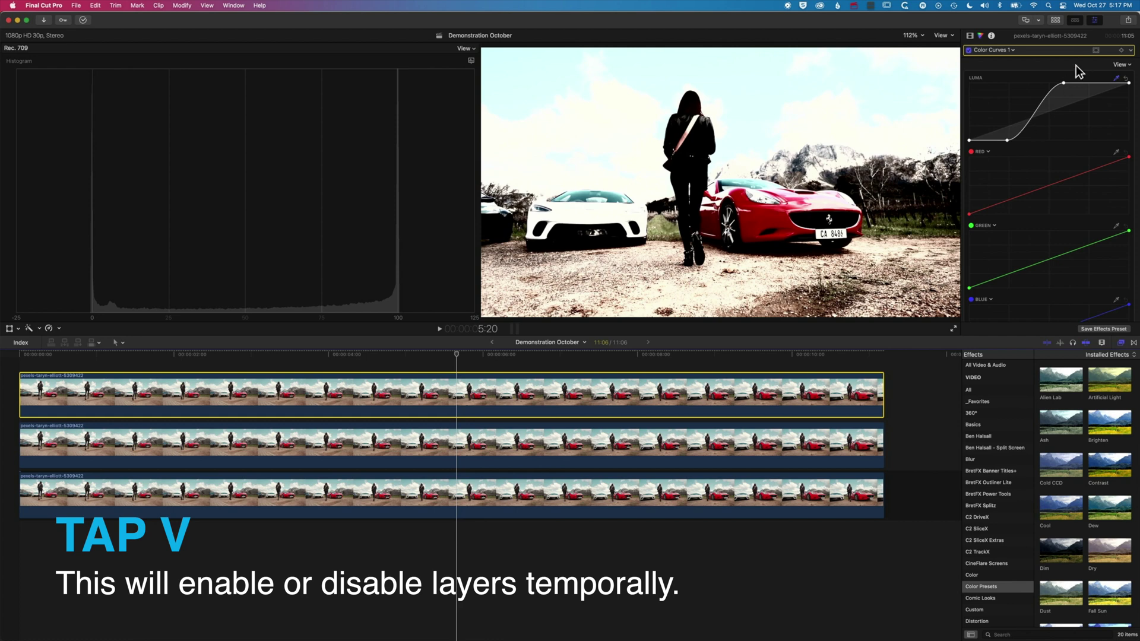
pyautogui.moveTo(1062, 82); pyautogui.dragTo(1066, 81)
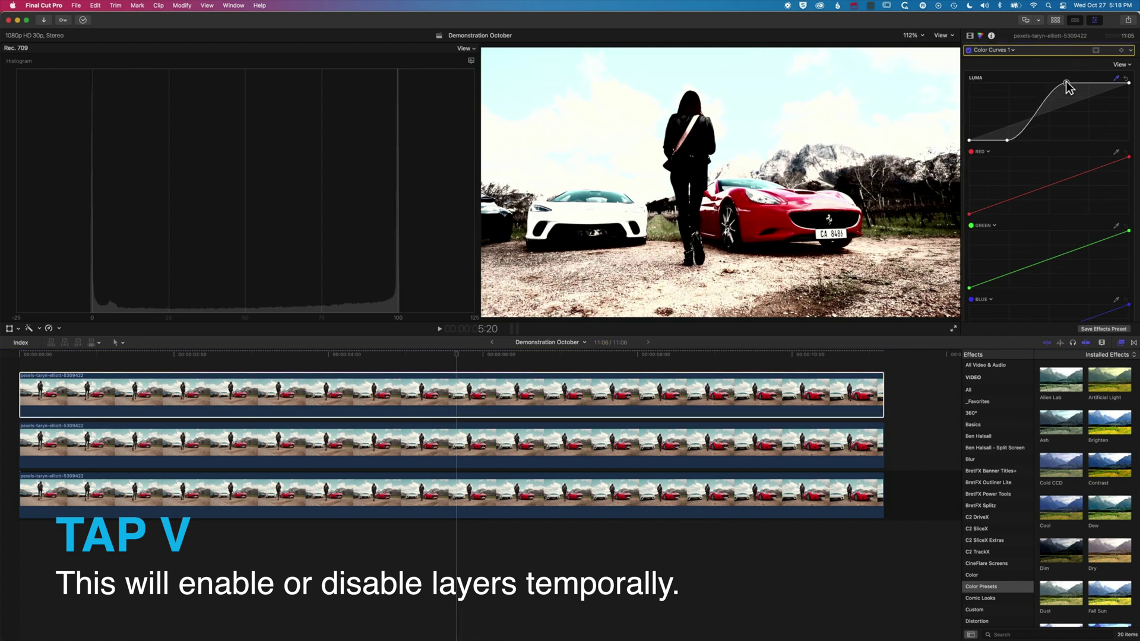
pyautogui.moveTo(1006, 140); pyautogui.dragTo(1009, 140)
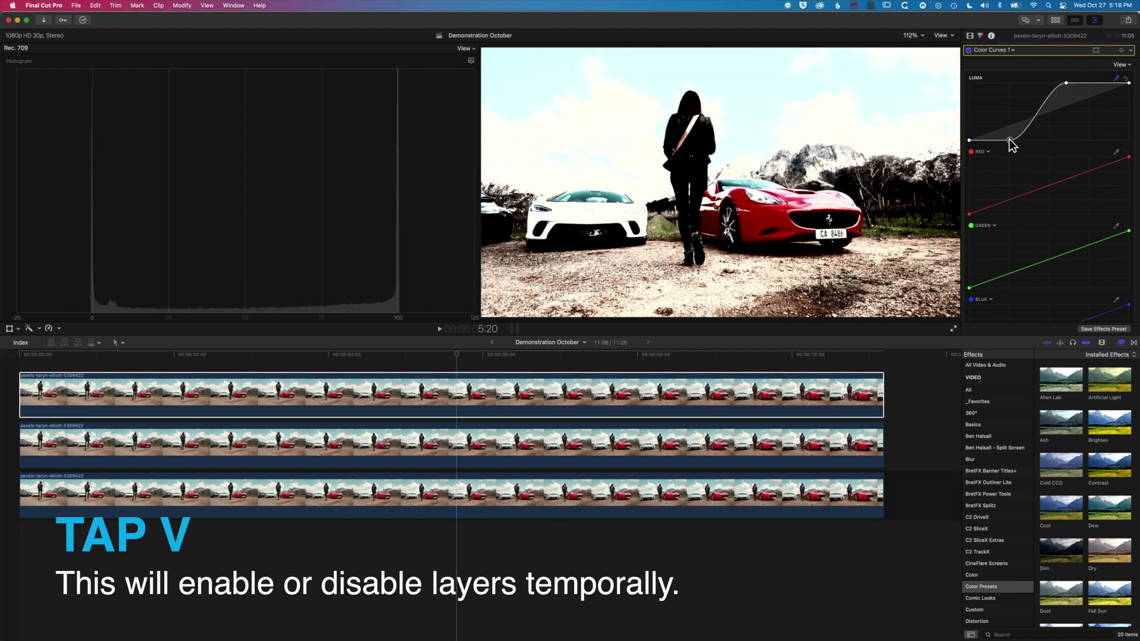
pyautogui.click(401, 379)
pyautogui.scroll(1, 401, 397)
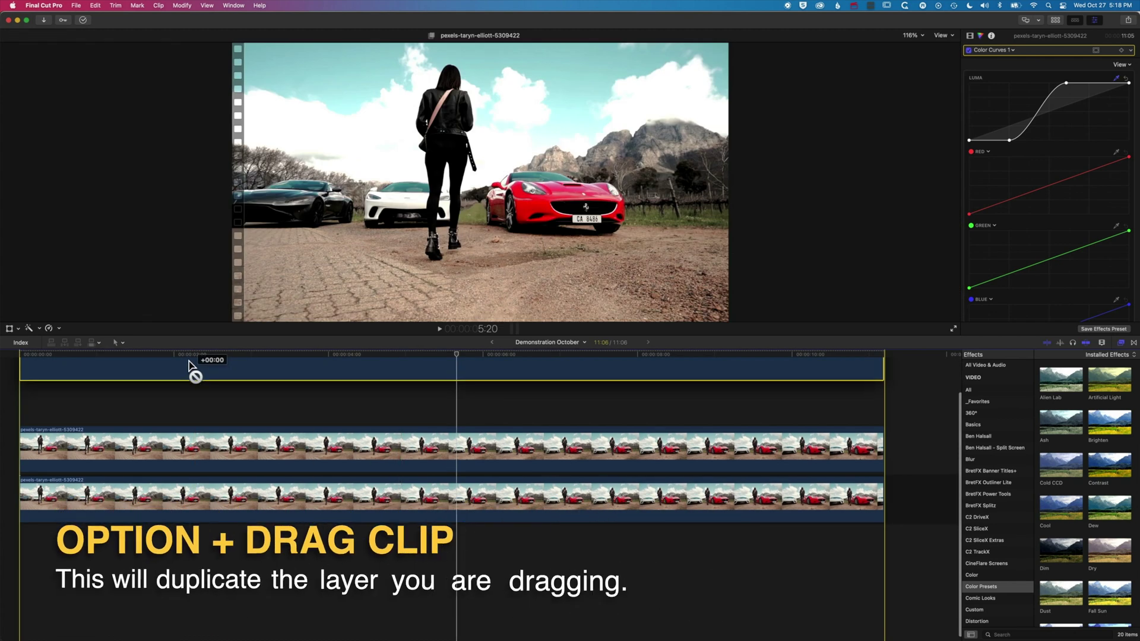
pyautogui.moveTo(191, 371)
pyautogui.mouseDown()
pyautogui.moveTo(185, 344)
pyautogui.moveTo(185, 380)
pyautogui.mouseUp()
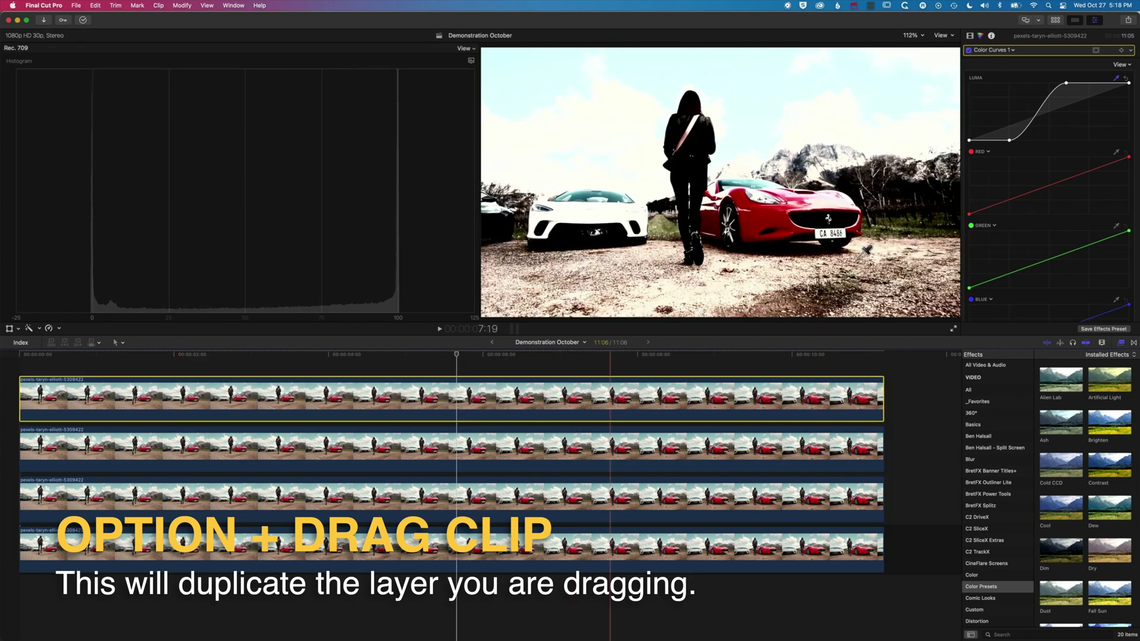
pyautogui.click(969, 35)
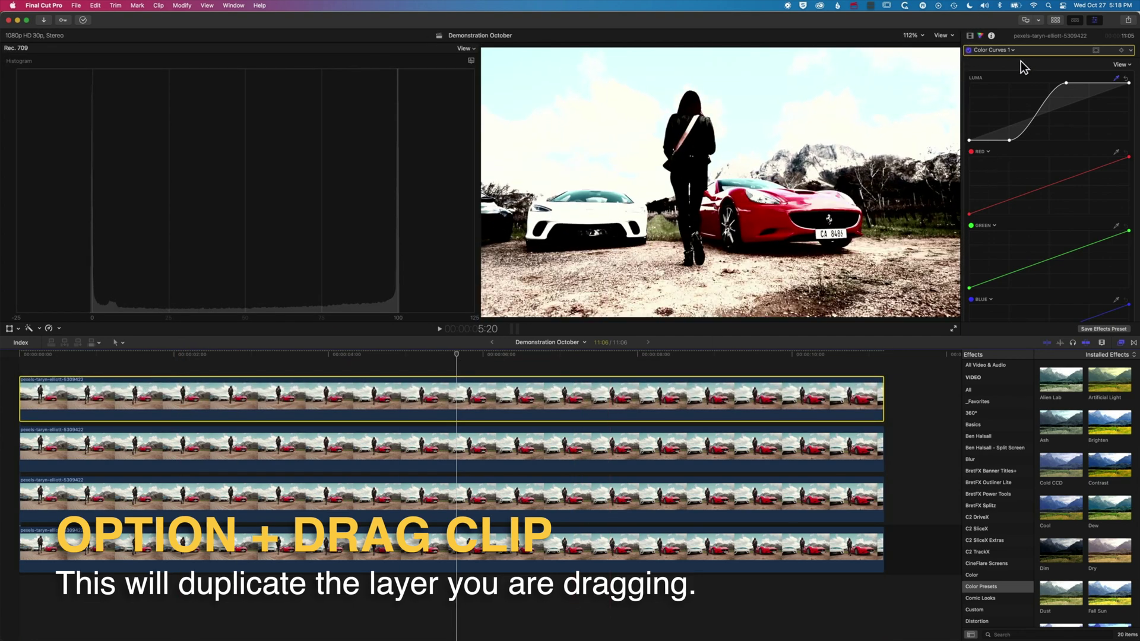
pyautogui.press('Delete')
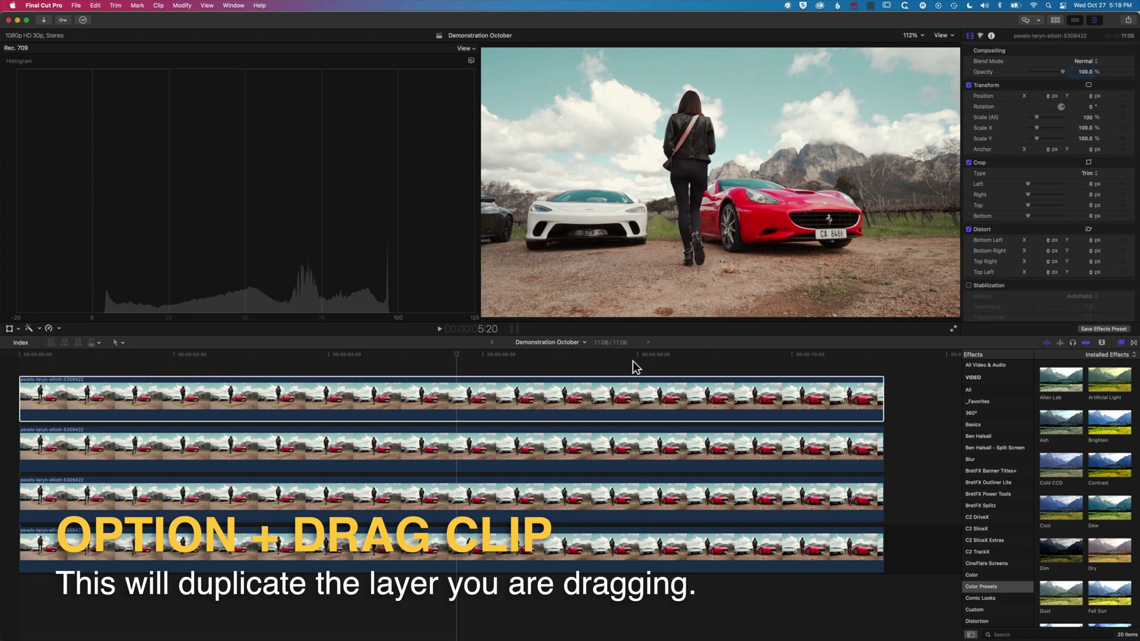
pyautogui.click(475, 415)
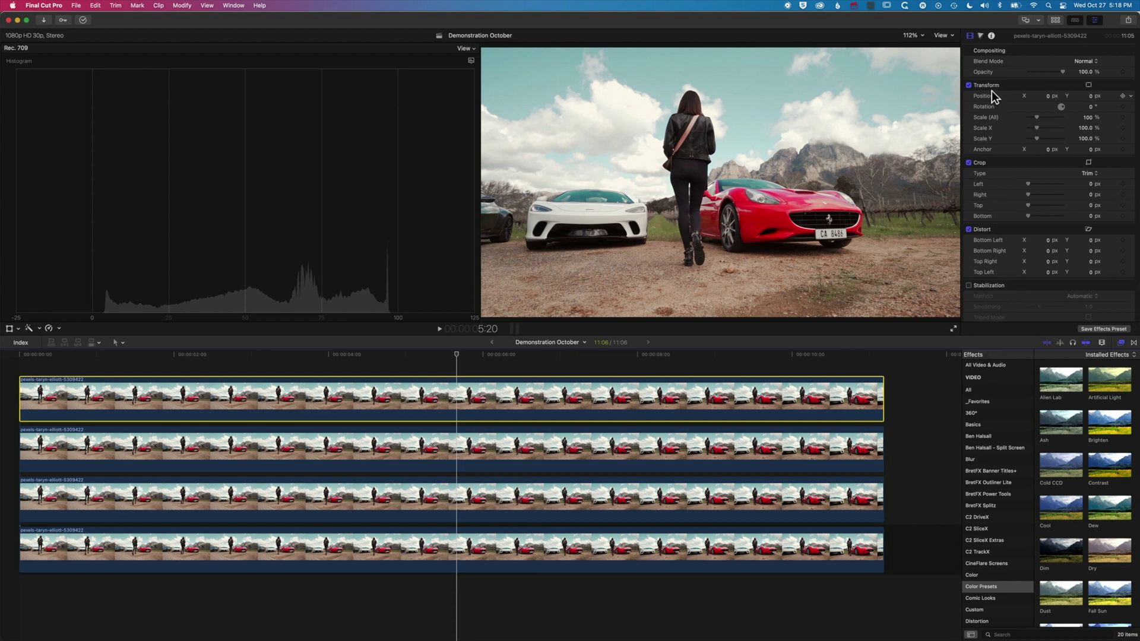
# Set the top clip's Color Board exposure to Global -29%, Shadows 40%, Midtones -28%, Highlights about -55%
pyautogui.click(980, 36)
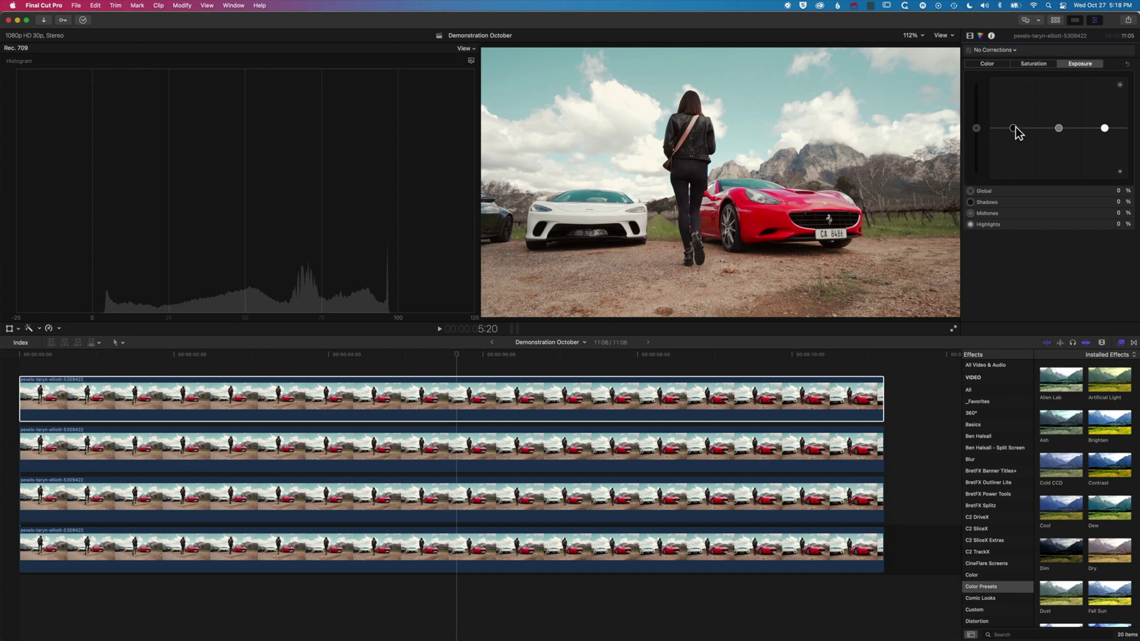
pyautogui.moveTo(1013, 128)
pyautogui.mouseDown()
pyautogui.moveTo(1015, 171)
pyautogui.moveTo(1012, 109)
pyautogui.mouseUp()
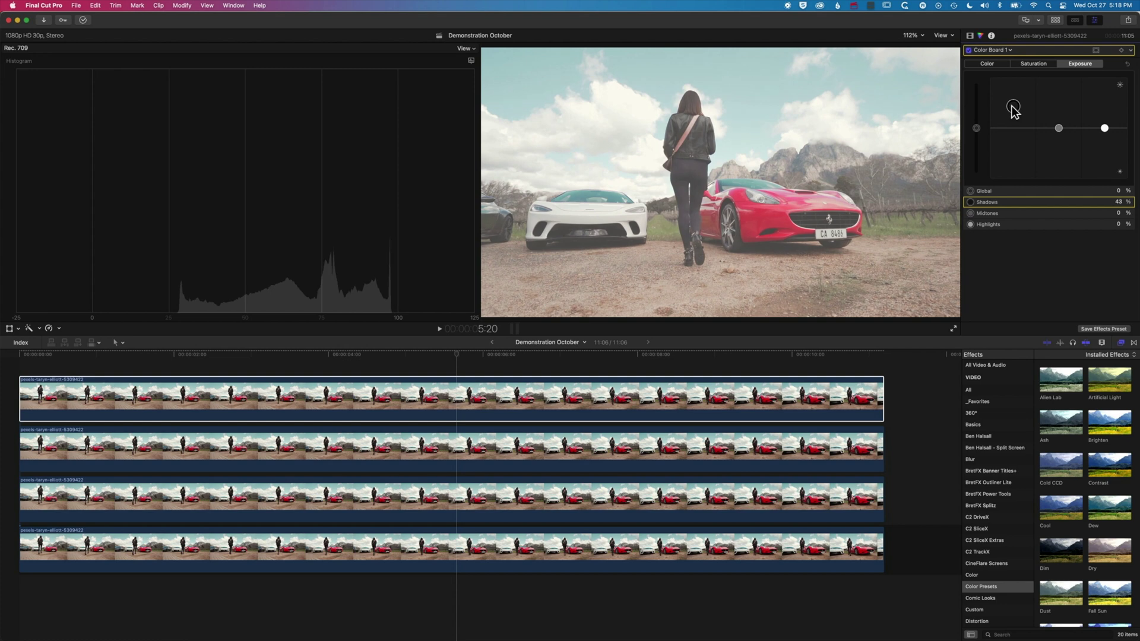
pyautogui.click(1103, 129)
pyautogui.moveTo(1104, 128); pyautogui.dragTo(1105, 161)
pyautogui.click(1105, 156)
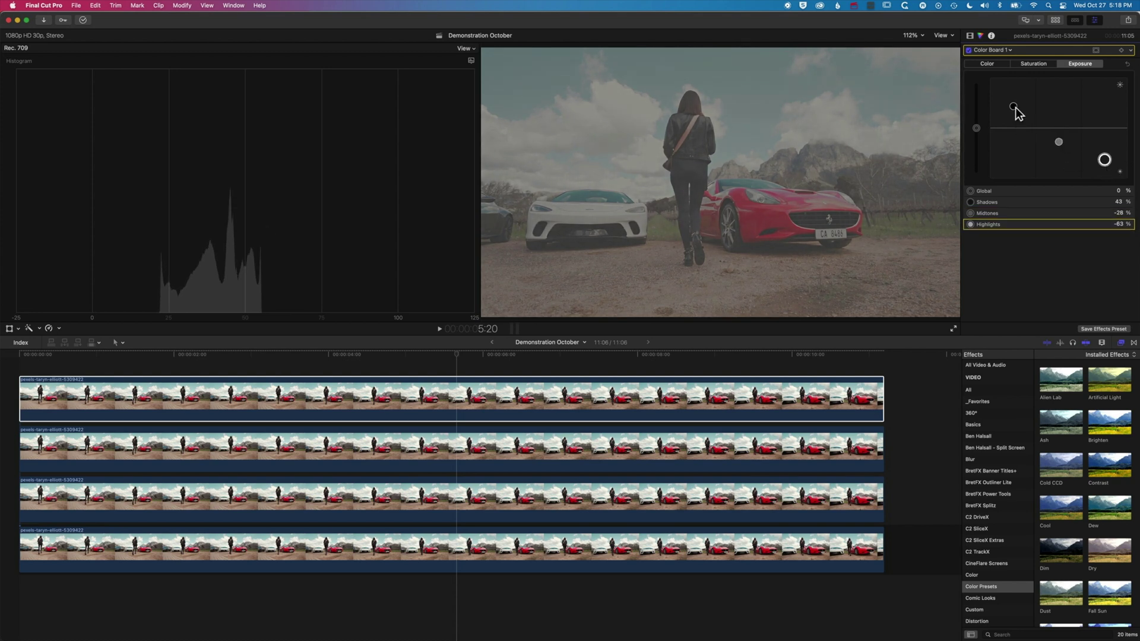
pyautogui.moveTo(1014, 106); pyautogui.dragTo(1013, 109)
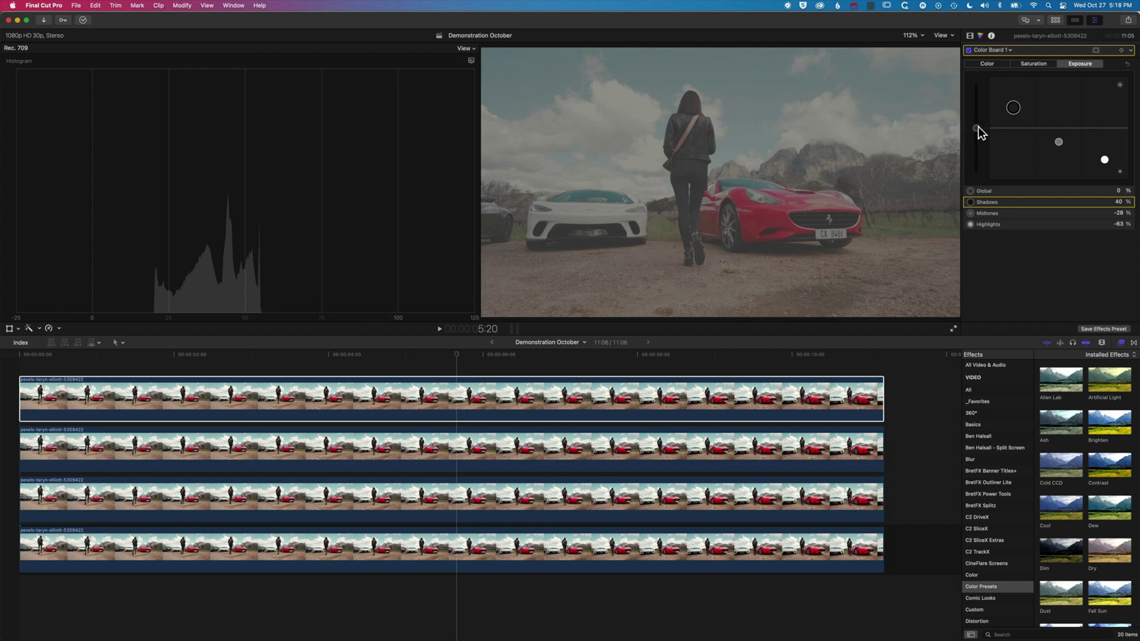
pyautogui.moveTo(978, 127)
pyautogui.mouseDown()
pyautogui.moveTo(977, 102)
pyautogui.moveTo(976, 143)
pyautogui.mouseUp()
pyautogui.moveTo(1058, 142); pyautogui.dragTo(1106, 156)
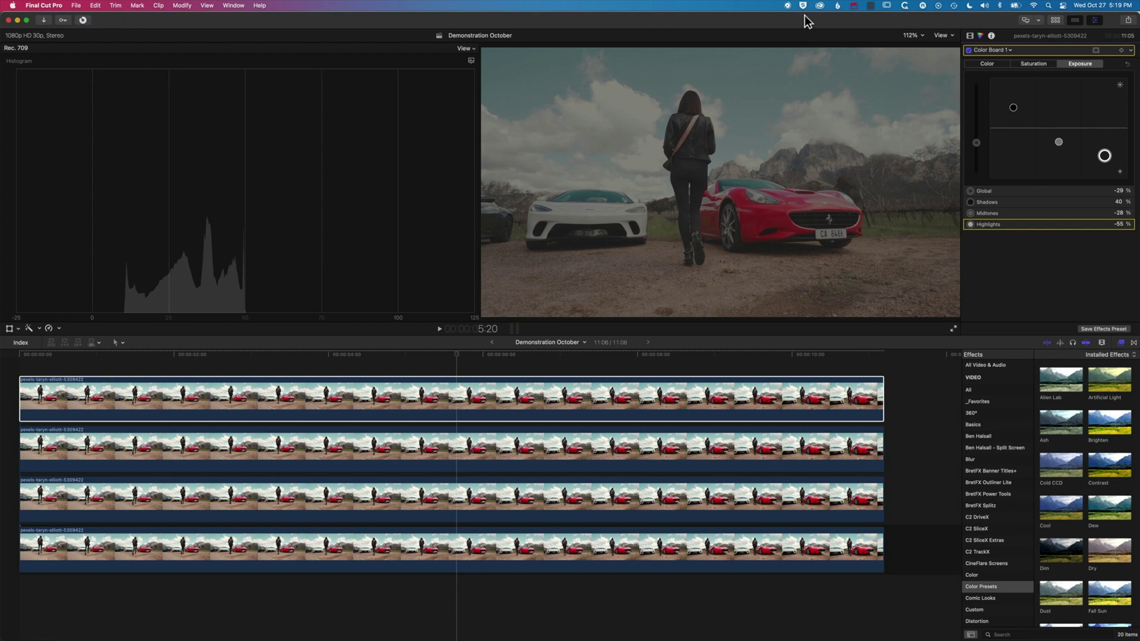
# Place a Basic Title above the clips and hide the histogram so the viewer fills the width
pyautogui.click(1057, 20)
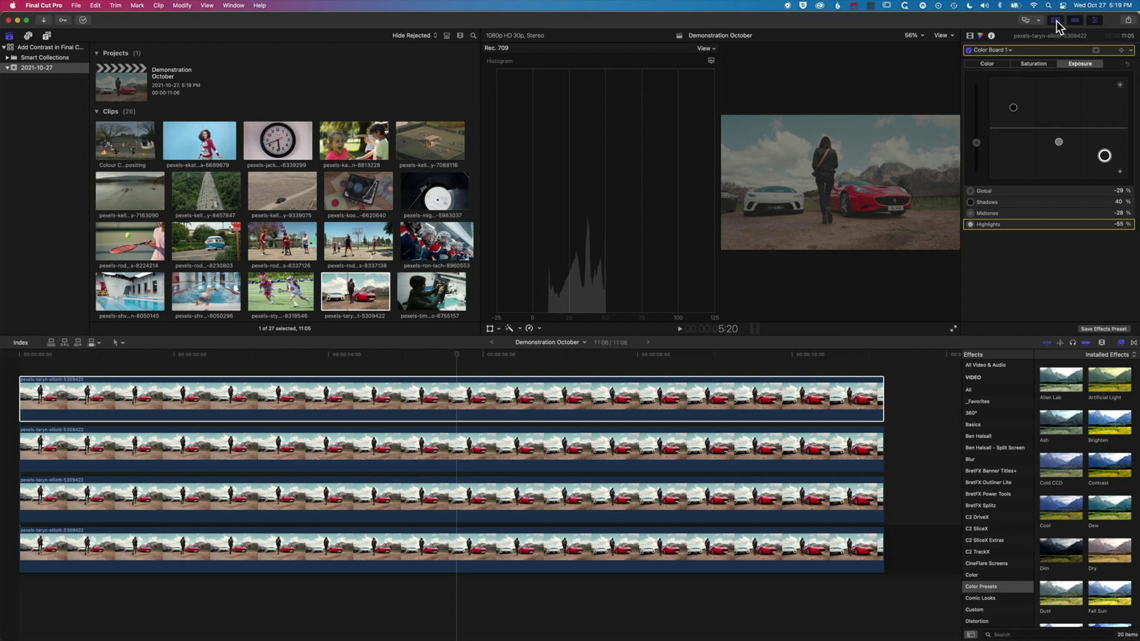
pyautogui.click(46, 36)
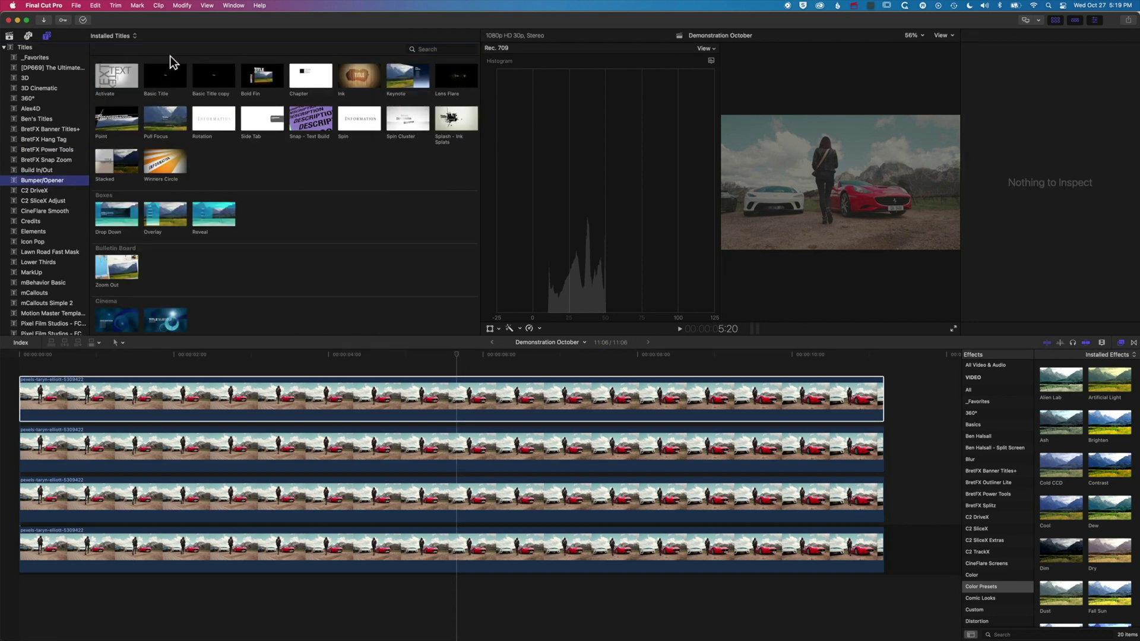
pyautogui.click(180, 83)
pyautogui.moveTo(164, 74); pyautogui.dragTo(69, 366)
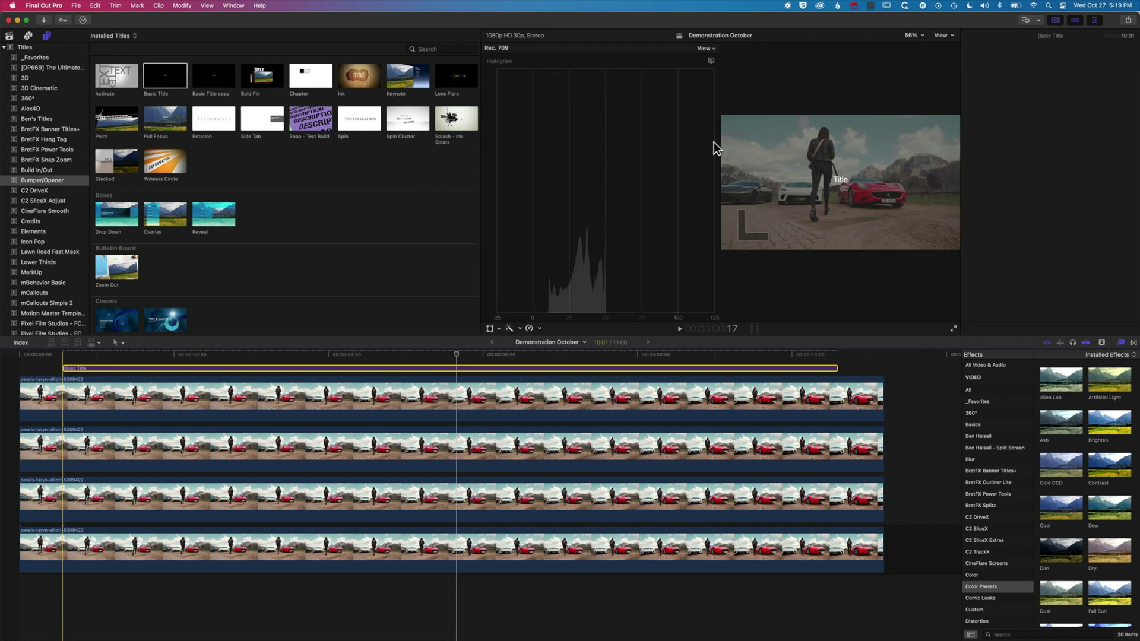
pyautogui.click(949, 34)
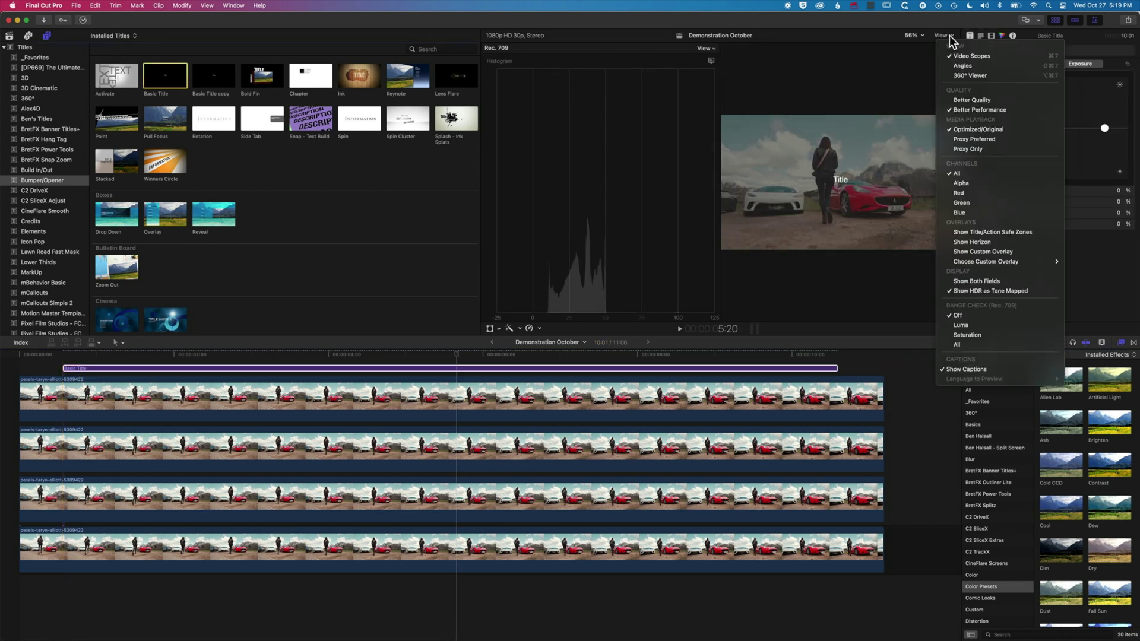
pyautogui.click(958, 56)
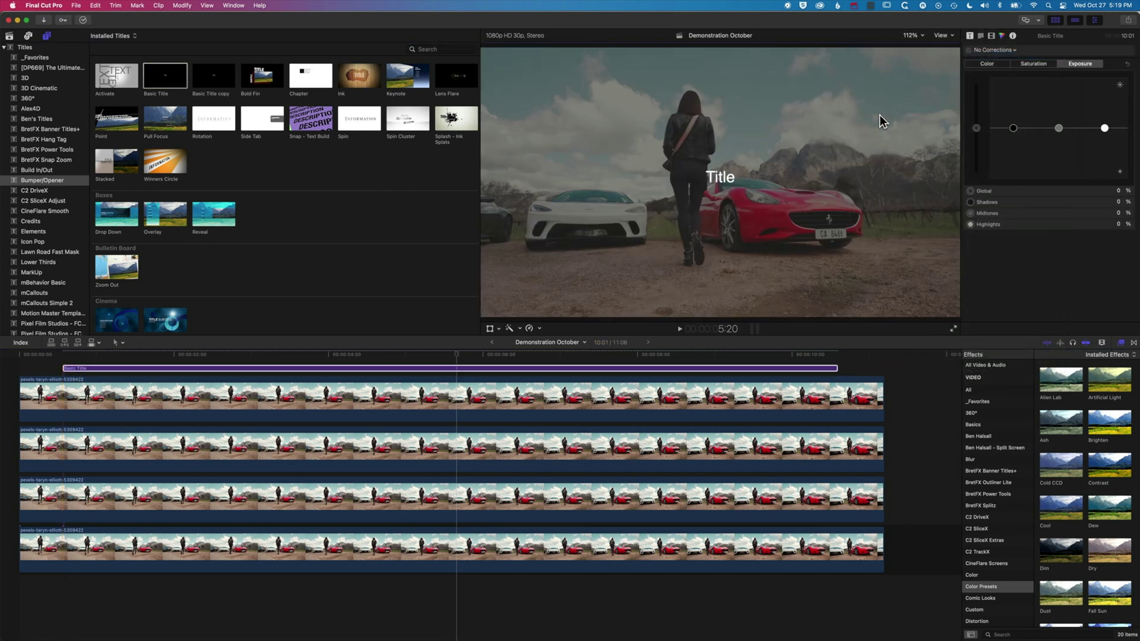
# Change the title text to 'FAST CARS' in Bold at size 209
pyautogui.tripleClick(1013, 82)
pyautogui.write('FAST')
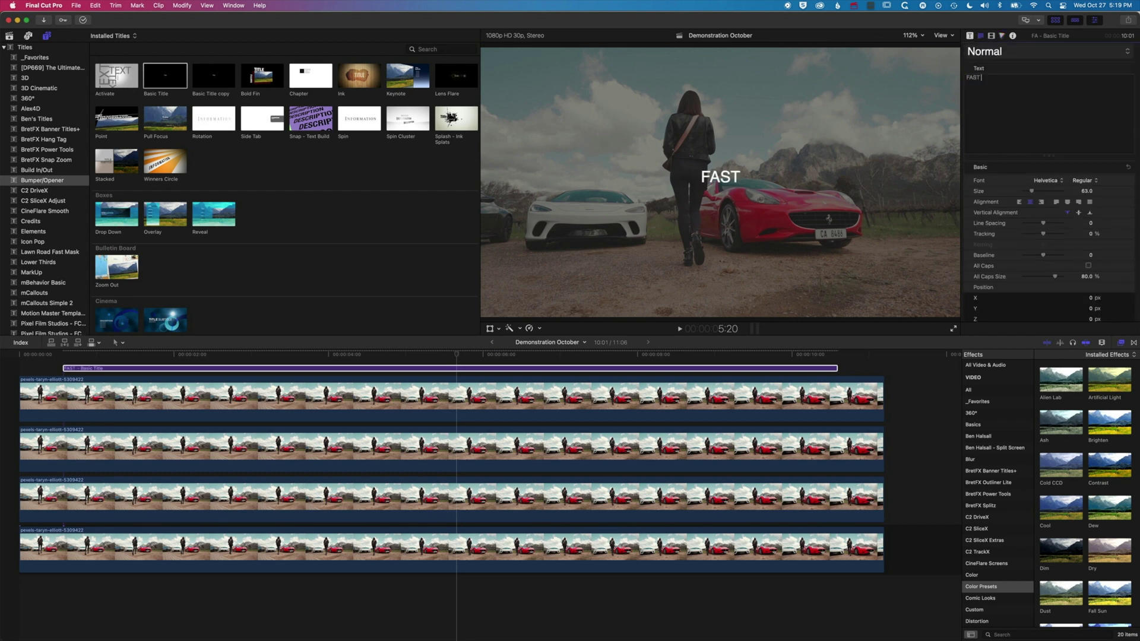
pyautogui.write(' CARS')
pyautogui.press('cmd+a')
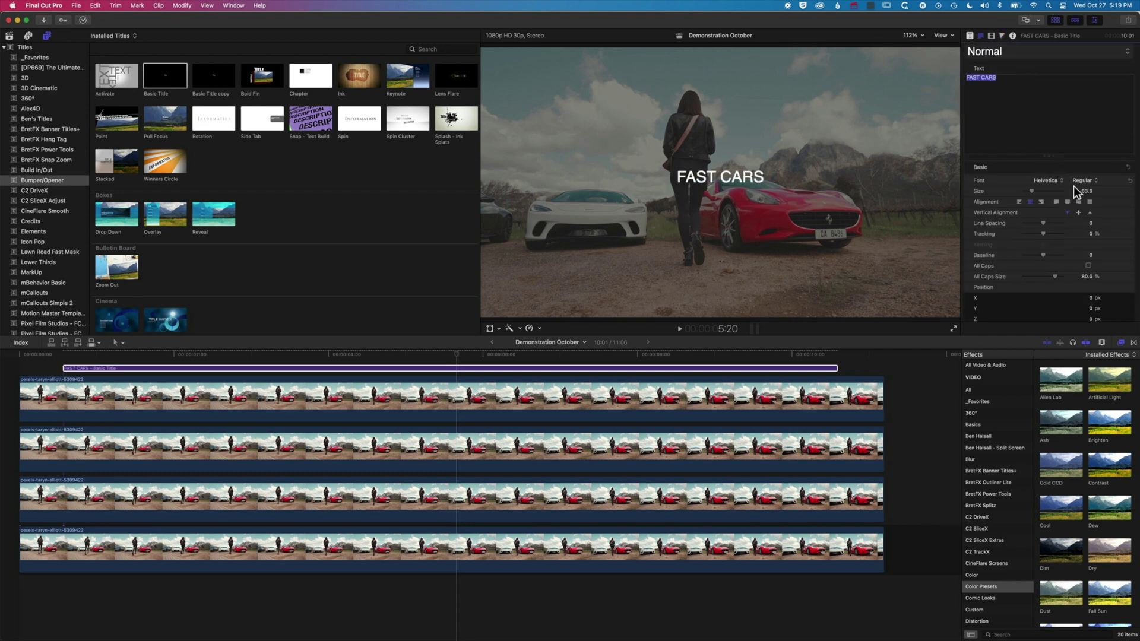
pyautogui.click(1083, 181)
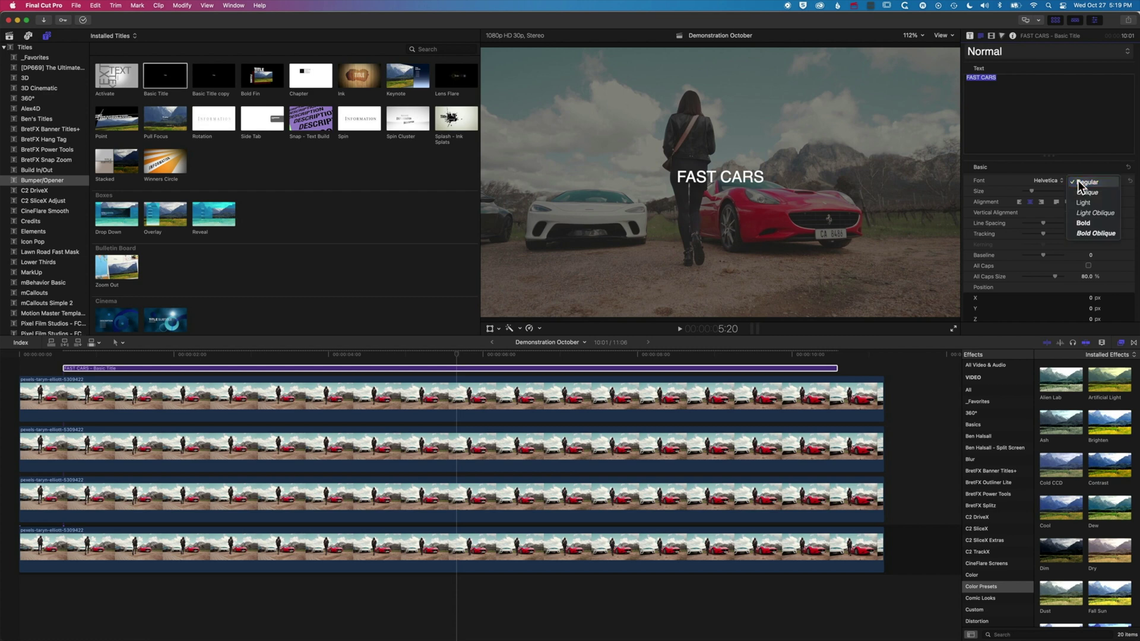
pyautogui.click(1082, 223)
pyautogui.moveTo(1031, 192); pyautogui.dragTo(1052, 191)
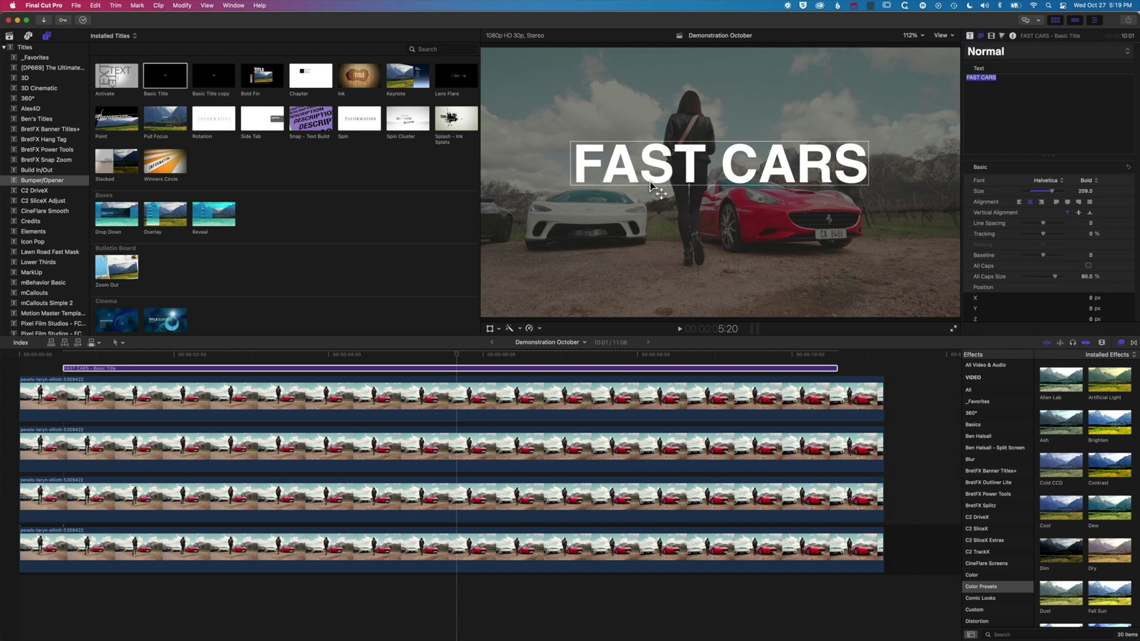
pyautogui.press('Escape')
pyautogui.click(440, 402)
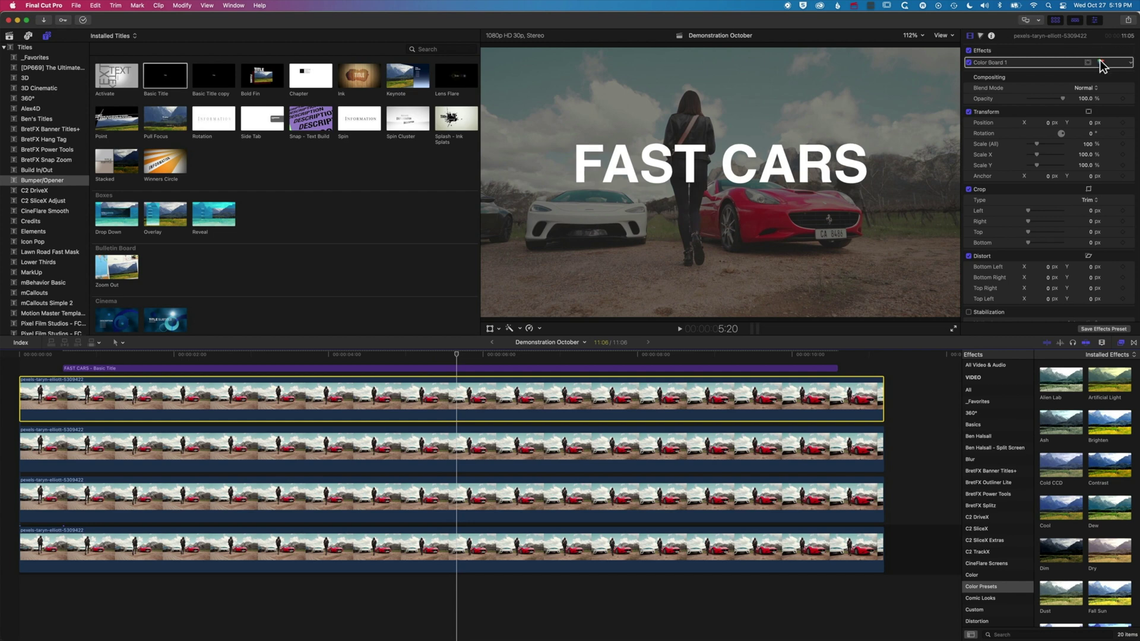
# Hide the titles browser and bring back the histogram scope beside the viewer
pyautogui.click(1100, 61)
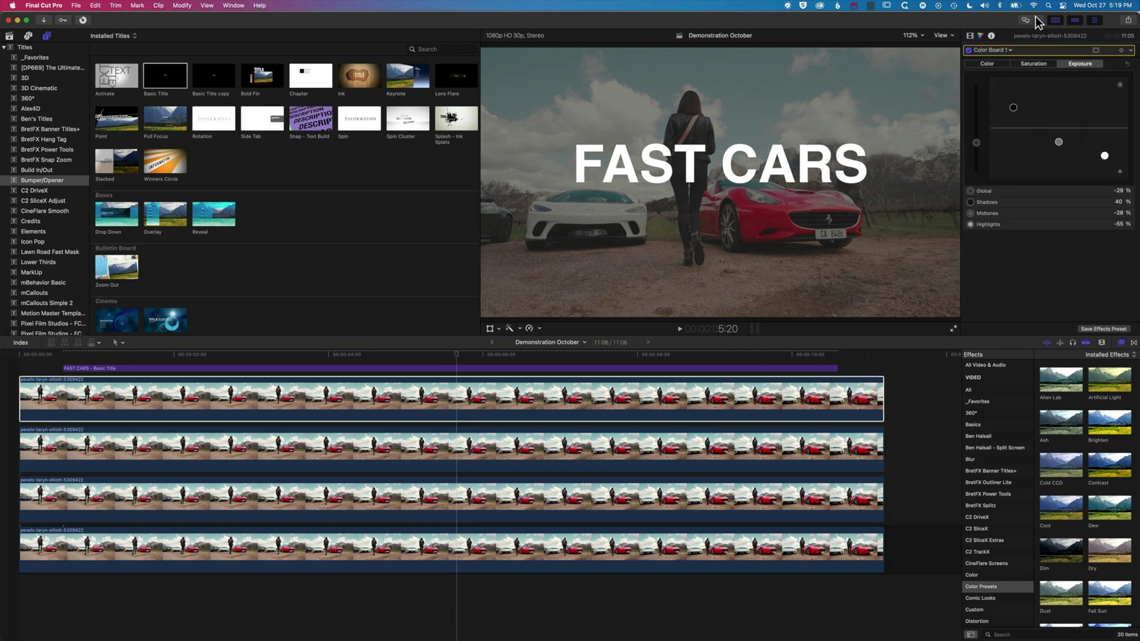
pyautogui.click(1056, 20)
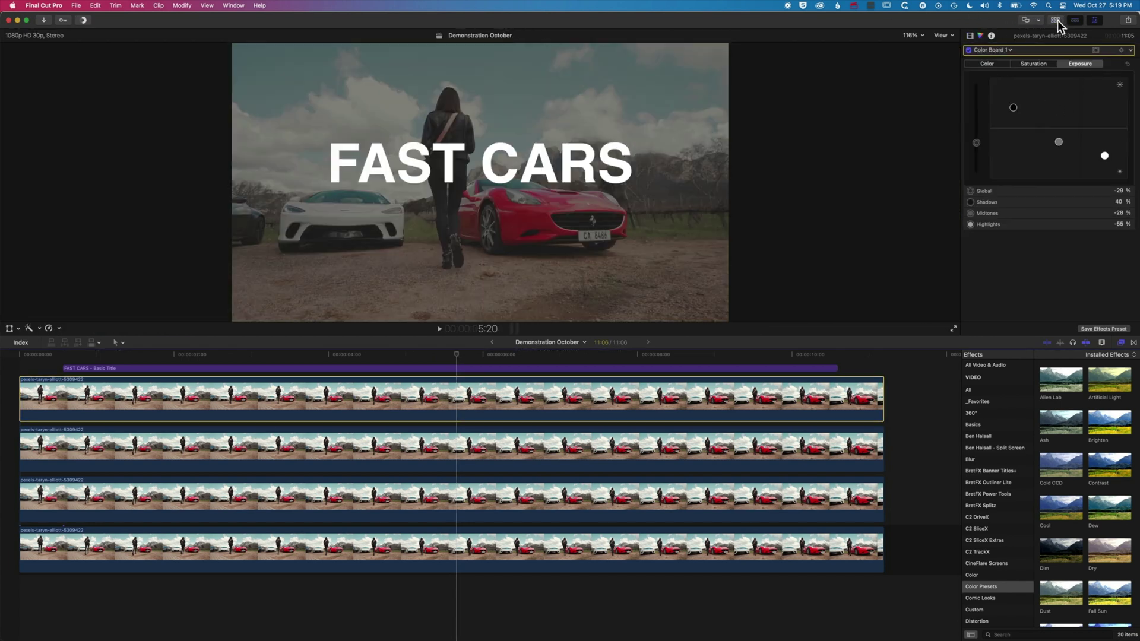
pyautogui.click(952, 35)
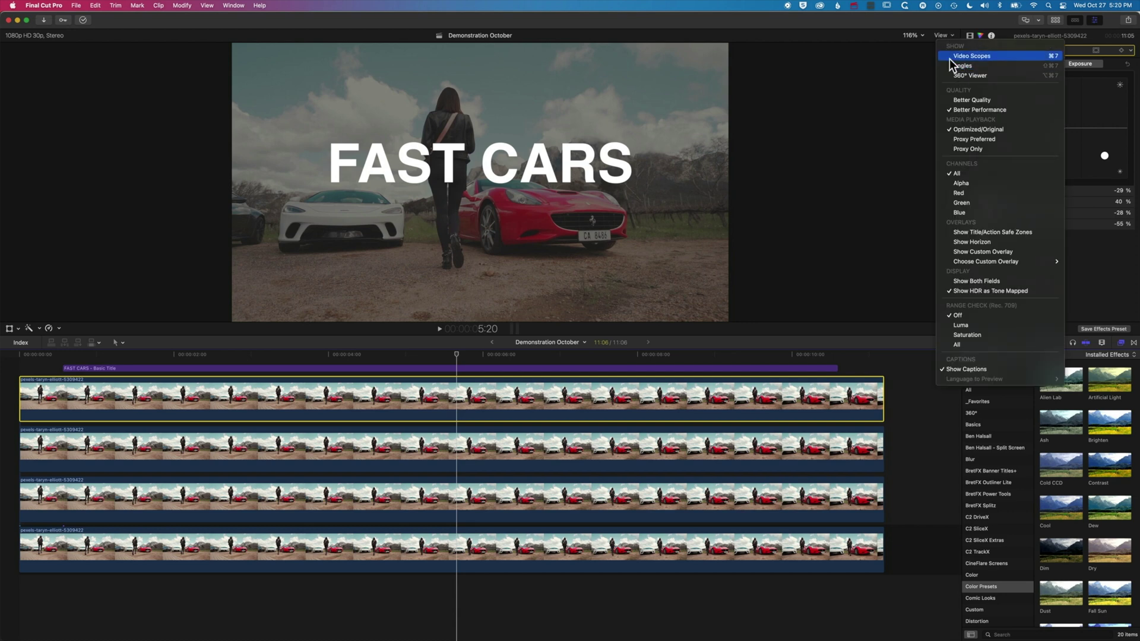
pyautogui.click(952, 56)
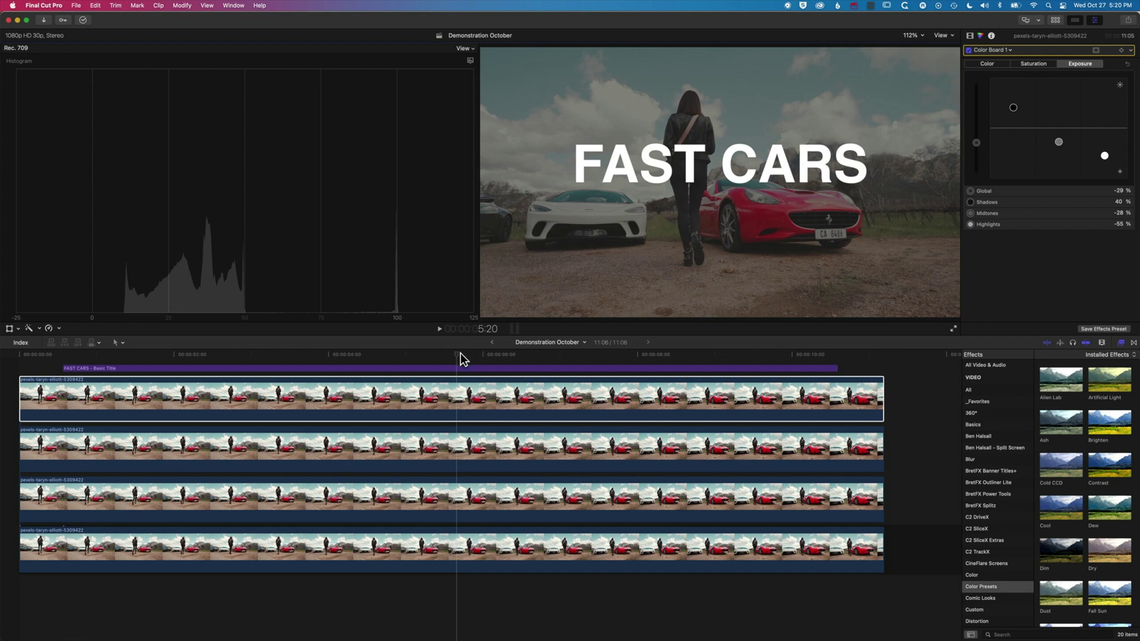
pyautogui.moveTo(460, 353)
pyautogui.mouseDown()
pyautogui.moveTo(412, 351)
pyautogui.moveTo(527, 361)
pyautogui.moveTo(393, 357)
pyautogui.moveTo(442, 360)
pyautogui.mouseUp()
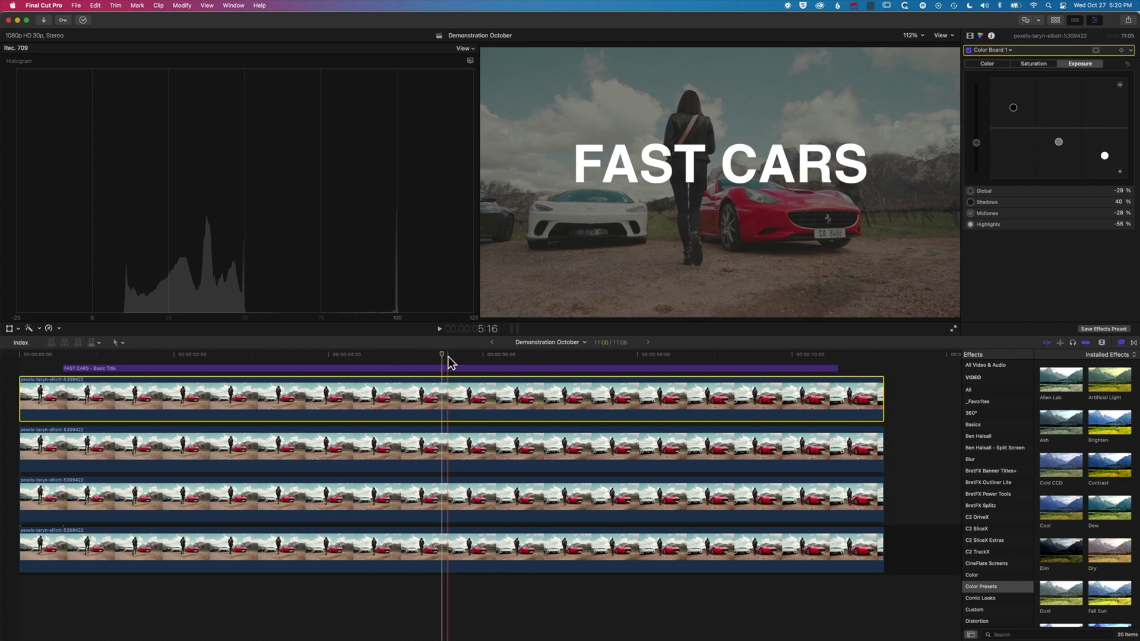
pyautogui.press('s')
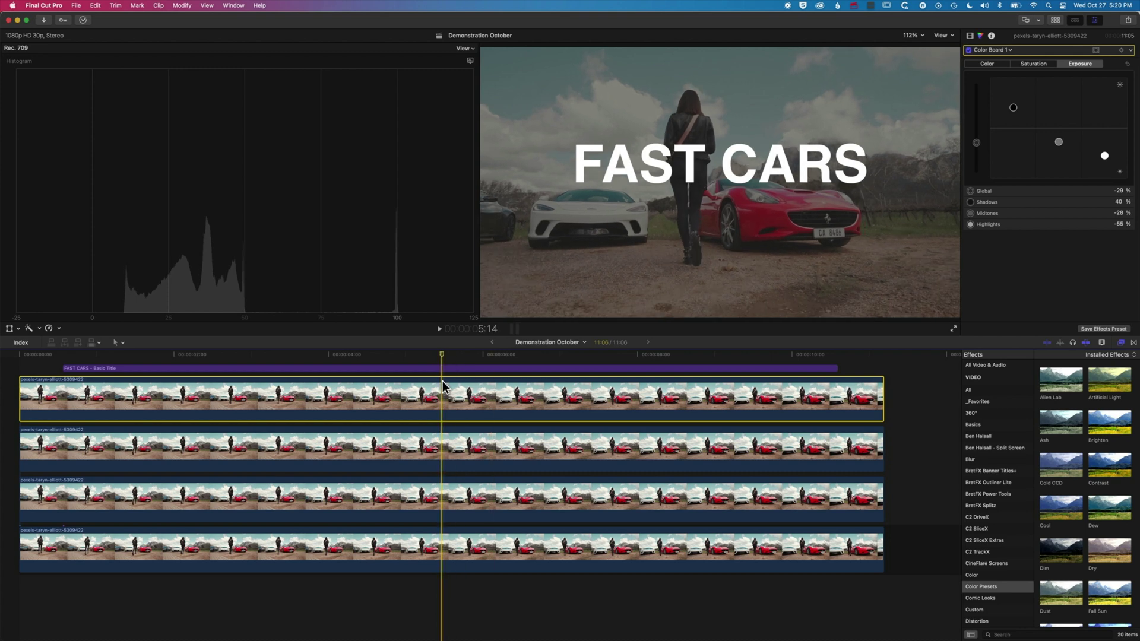
pyautogui.press('v')
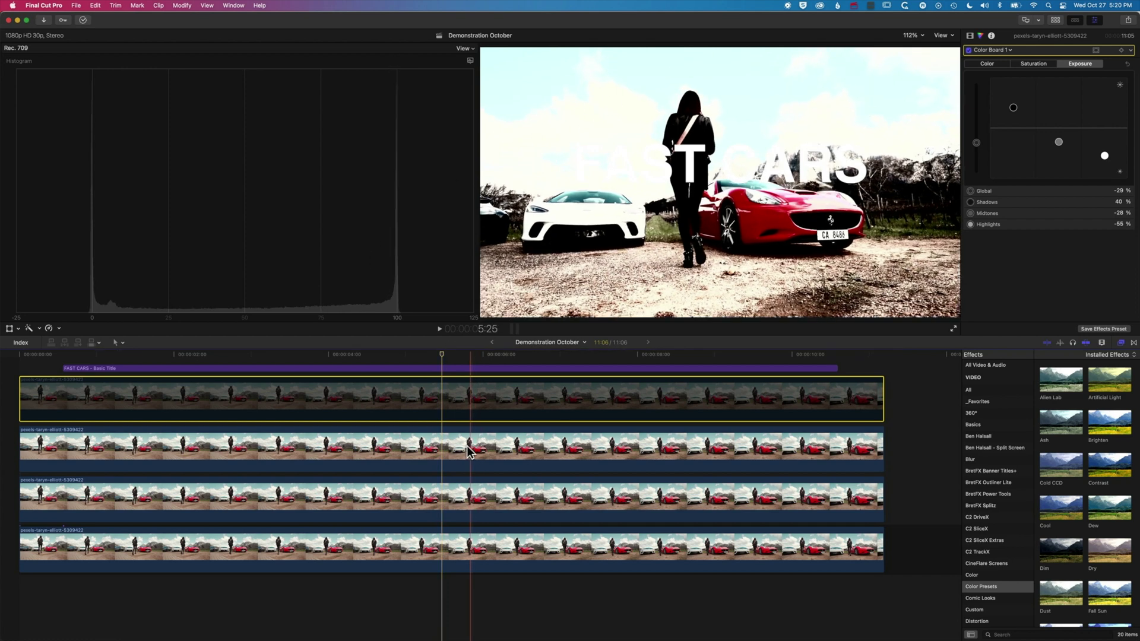
pyautogui.click(444, 451)
pyautogui.press('v')
pyautogui.click(440, 500)
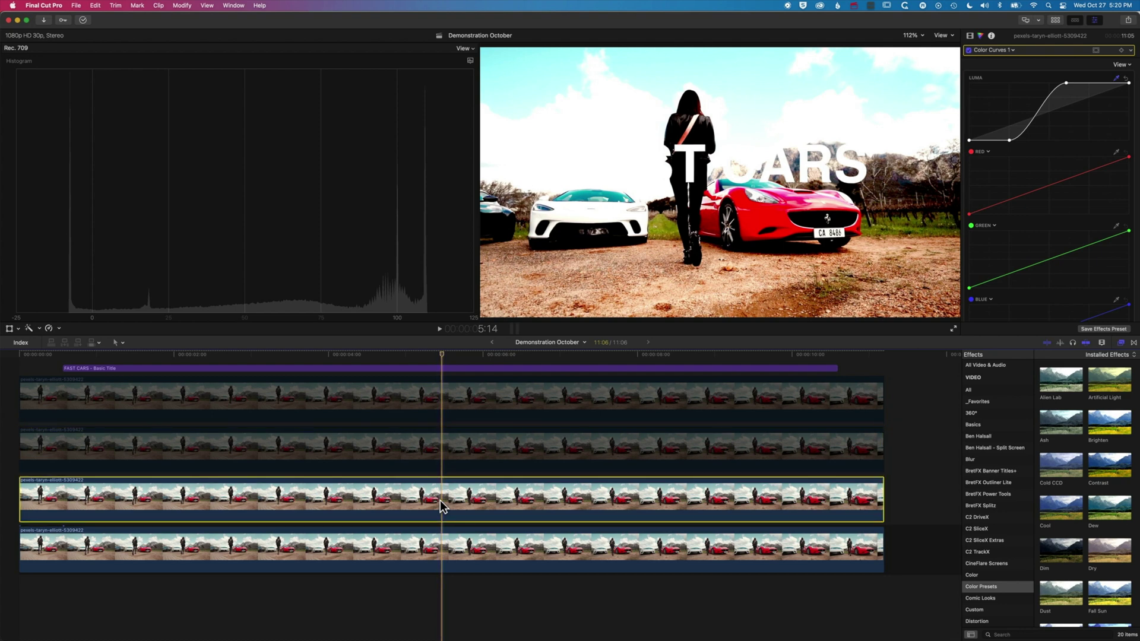
pyautogui.press('v')
pyautogui.press('v')
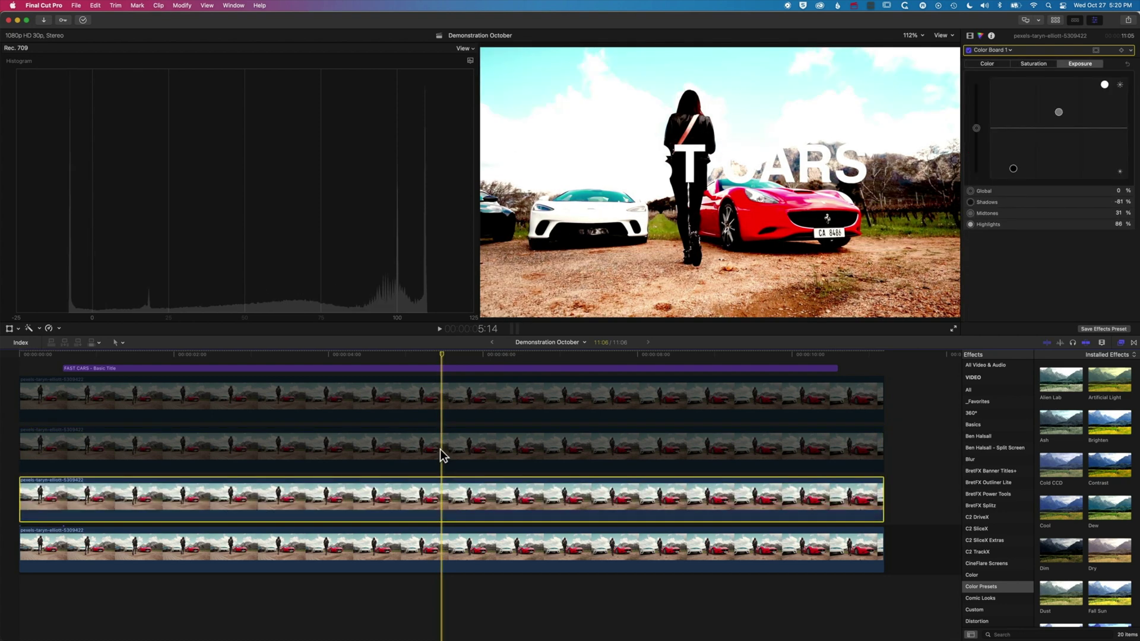
pyautogui.click(441, 449)
pyautogui.press('v')
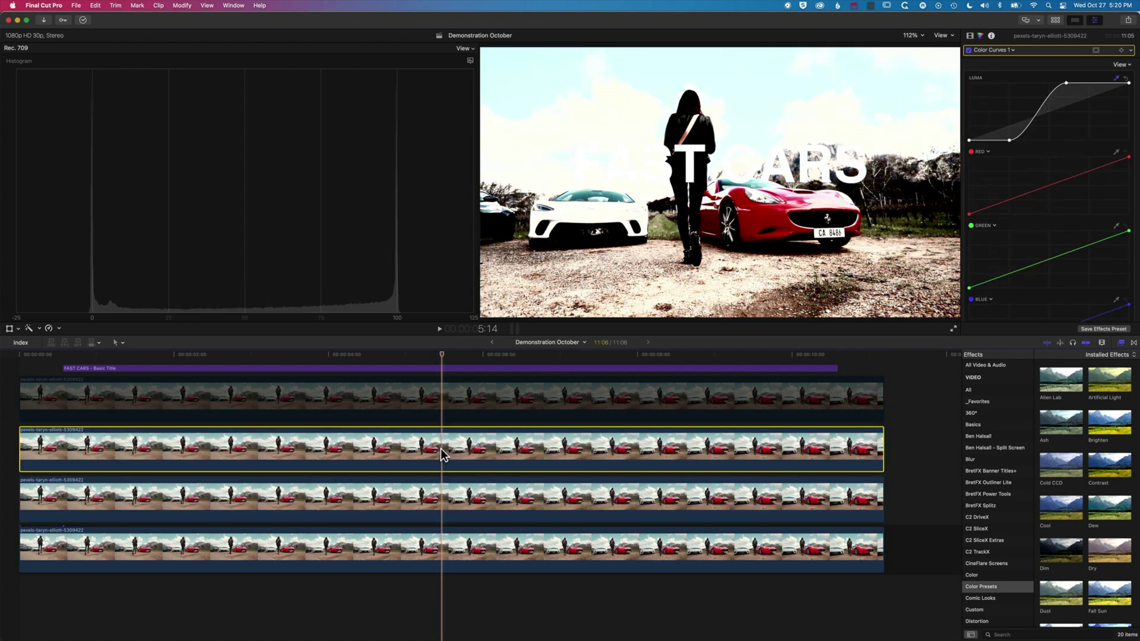
pyautogui.click(451, 410)
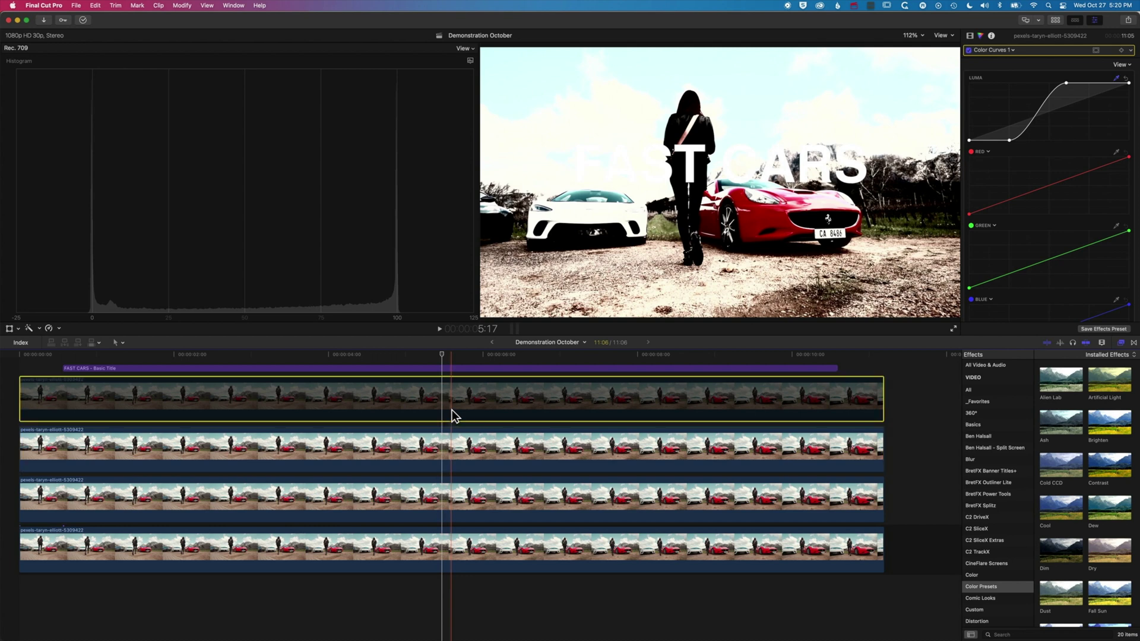
pyautogui.press('v')
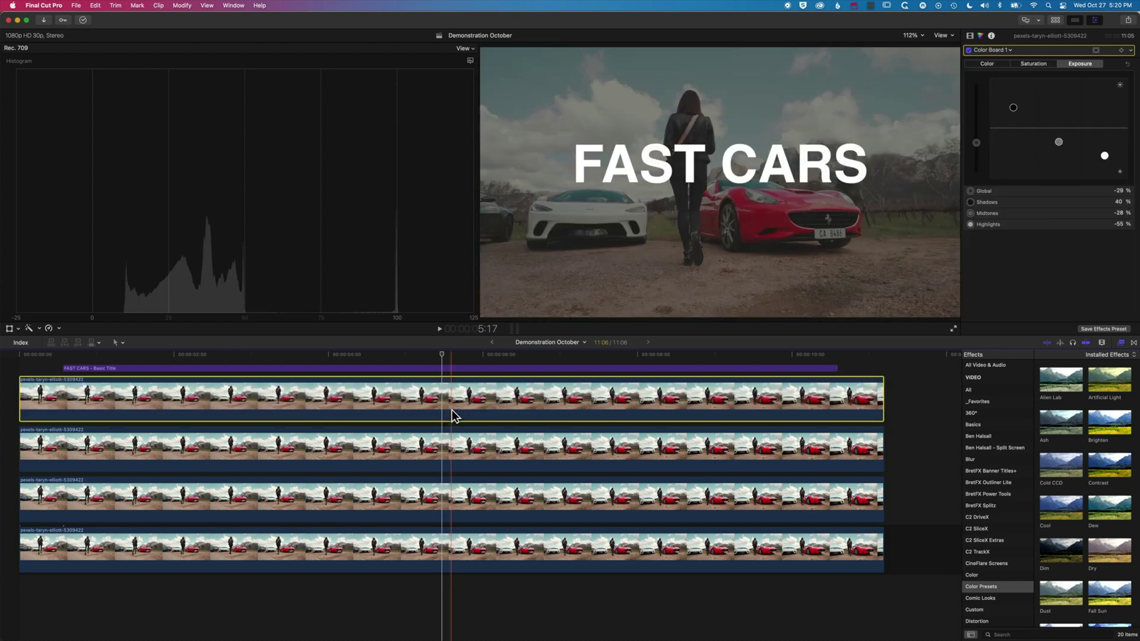